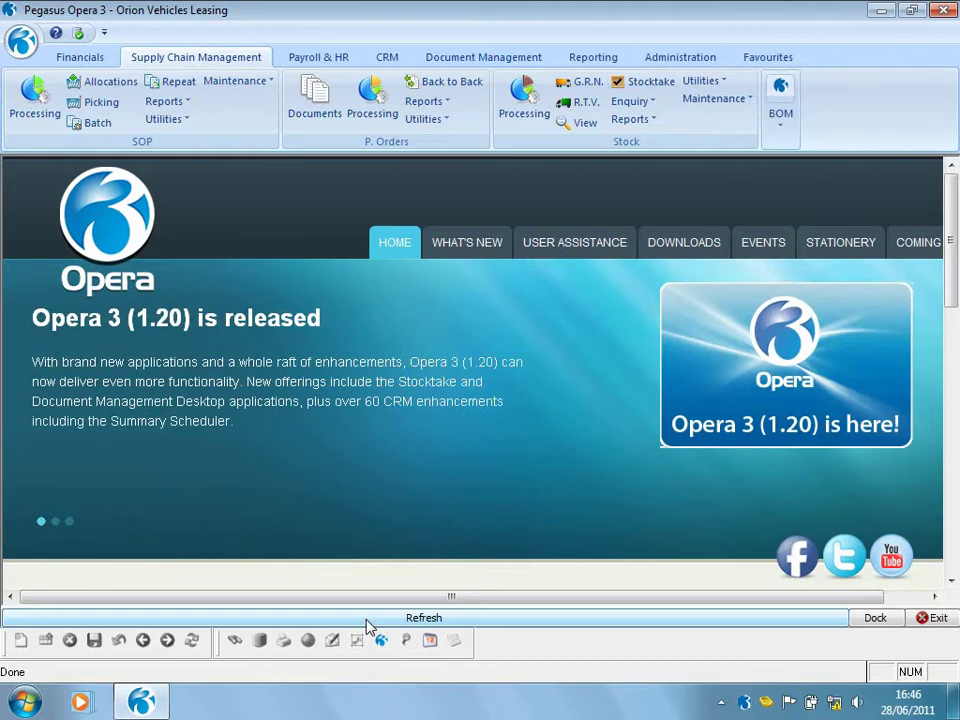
# - Close the home page, open the stocktake profiles and examine profile A's tolerance percentage, interval and required worksheets
pyautogui.click(925, 617)
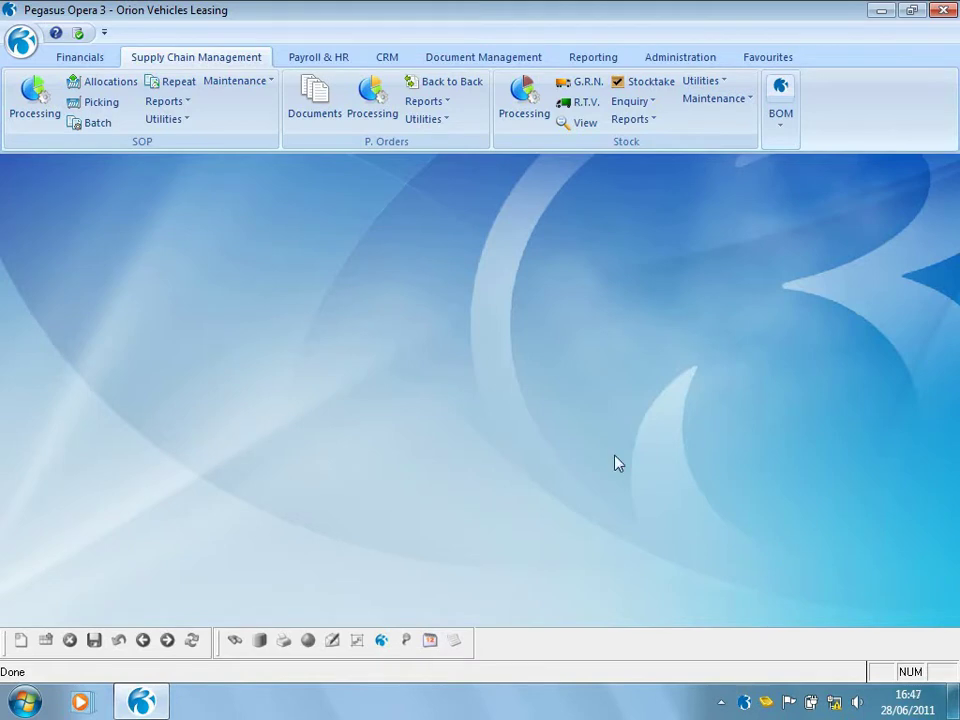
pyautogui.click(741, 101)
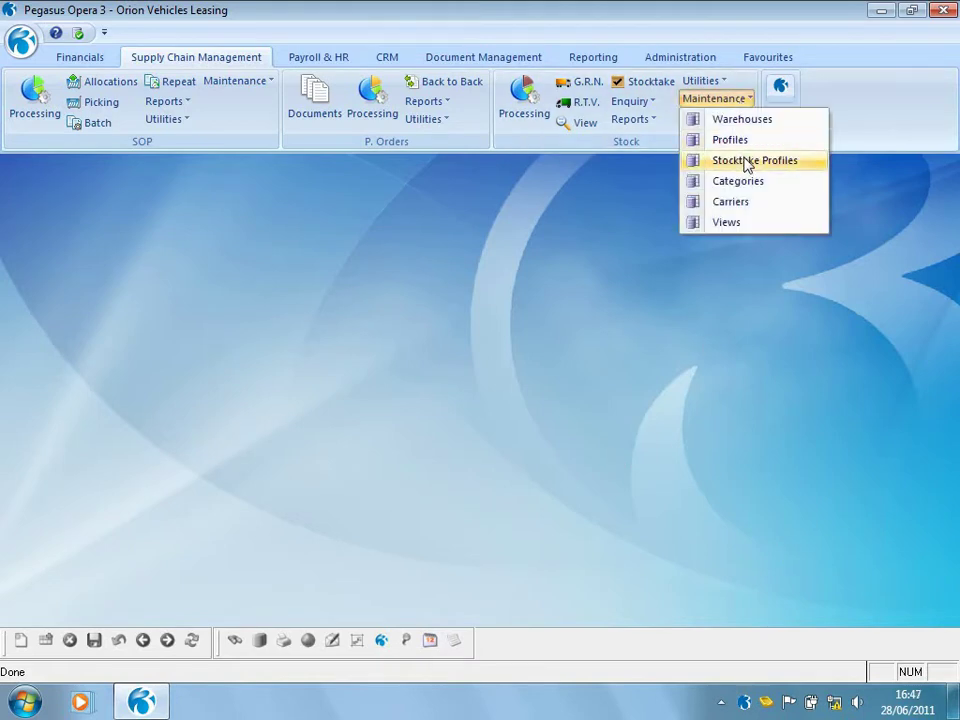
pyautogui.click(746, 162)
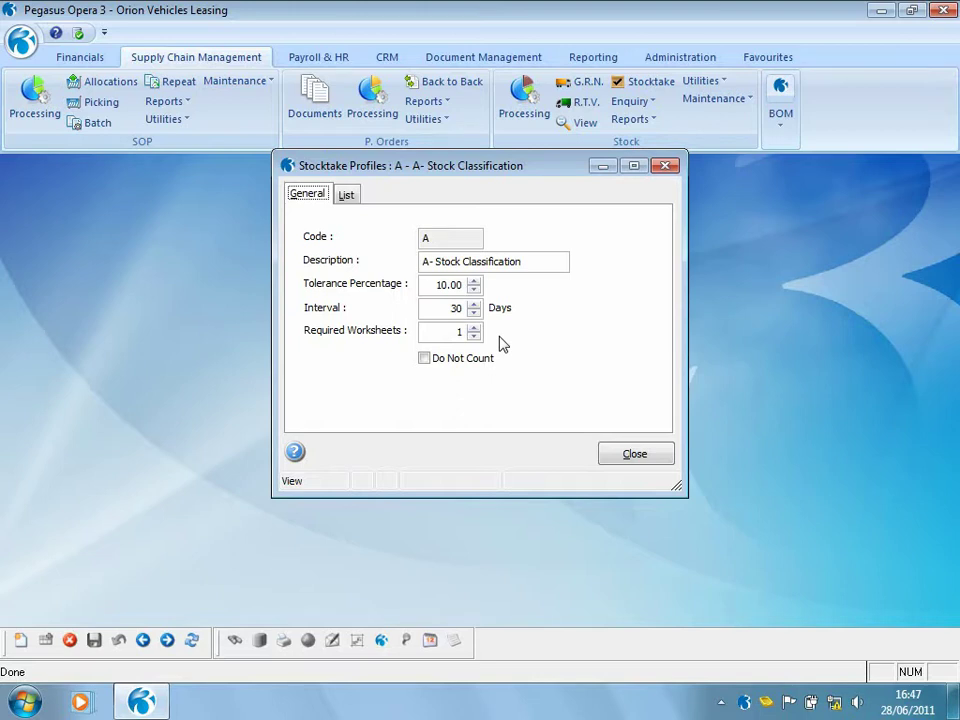
pyautogui.click(431, 311)
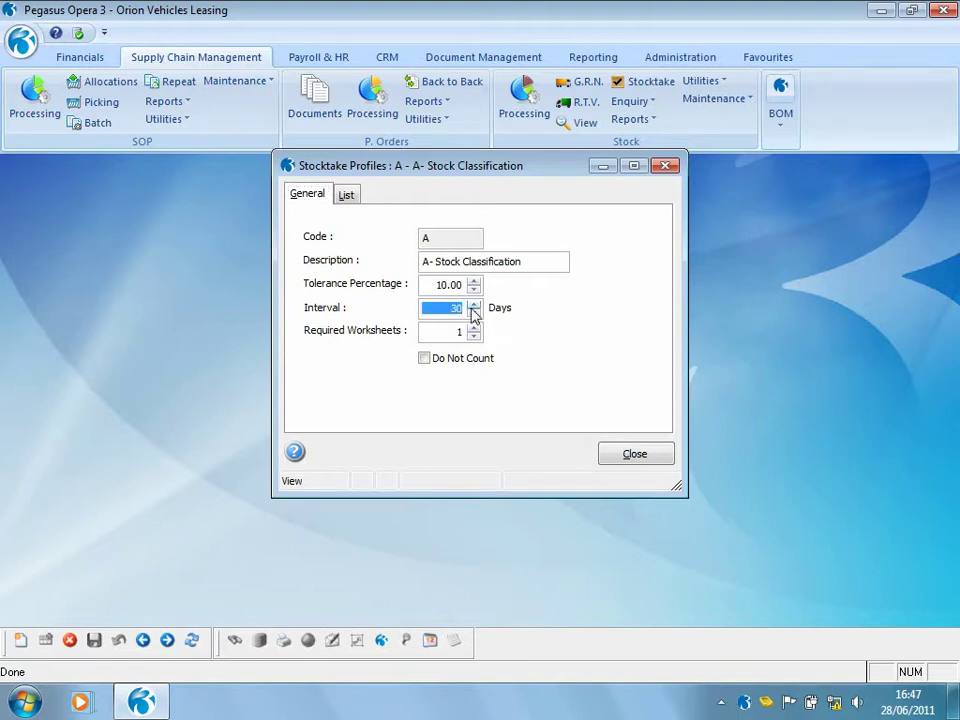
pyautogui.click(457, 332)
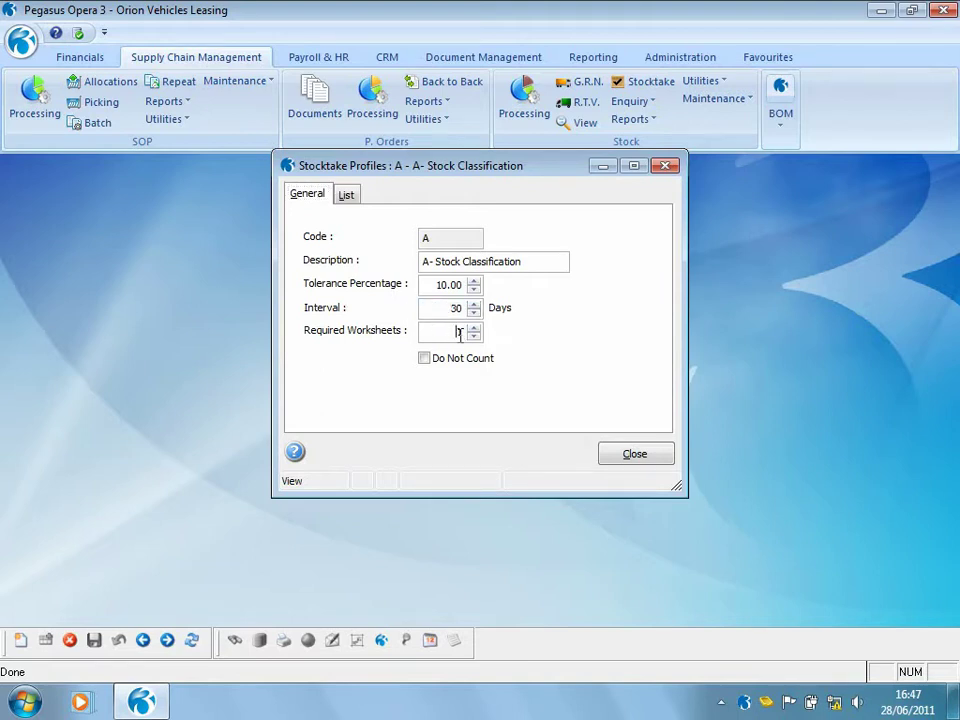
pyautogui.write('1')
pyautogui.moveTo(431, 284); pyautogui.dragTo(442, 284)
pyautogui.moveTo(364, 176); pyautogui.dragTo(357, 191)
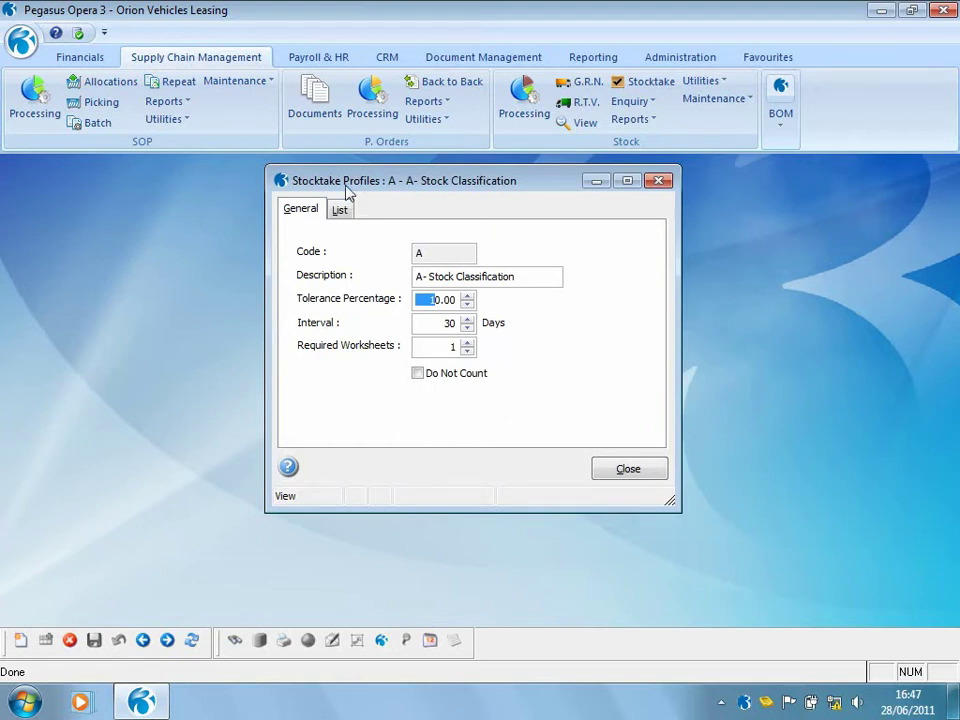
# - Review the settings of stocktake profiles B, C and D and close the stocktake profiles
pyautogui.press('pagedown')
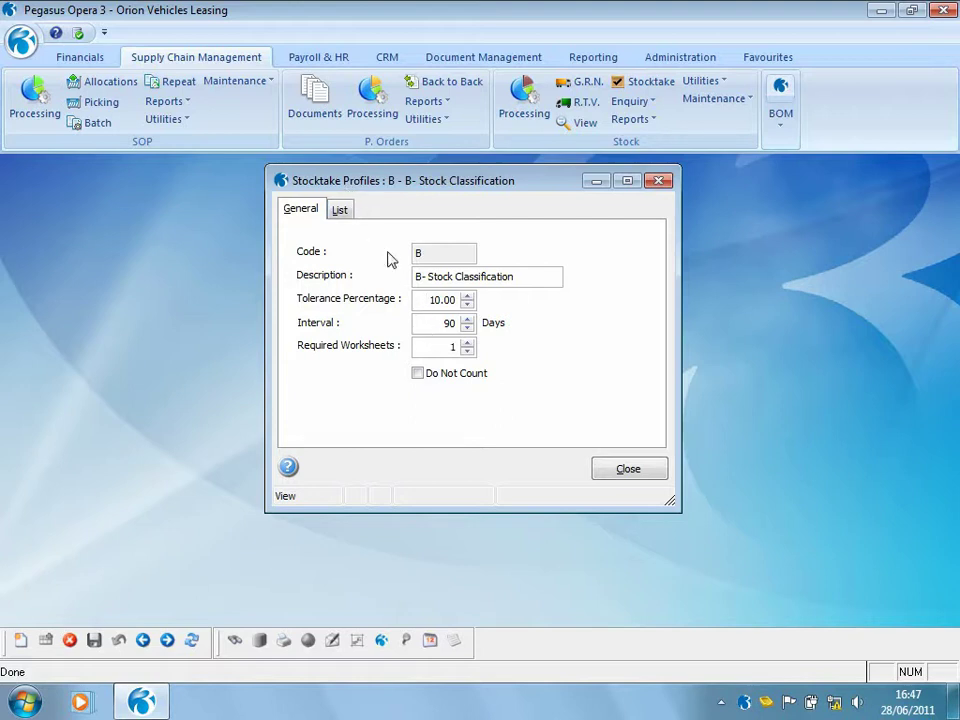
pyautogui.press('pagedown')
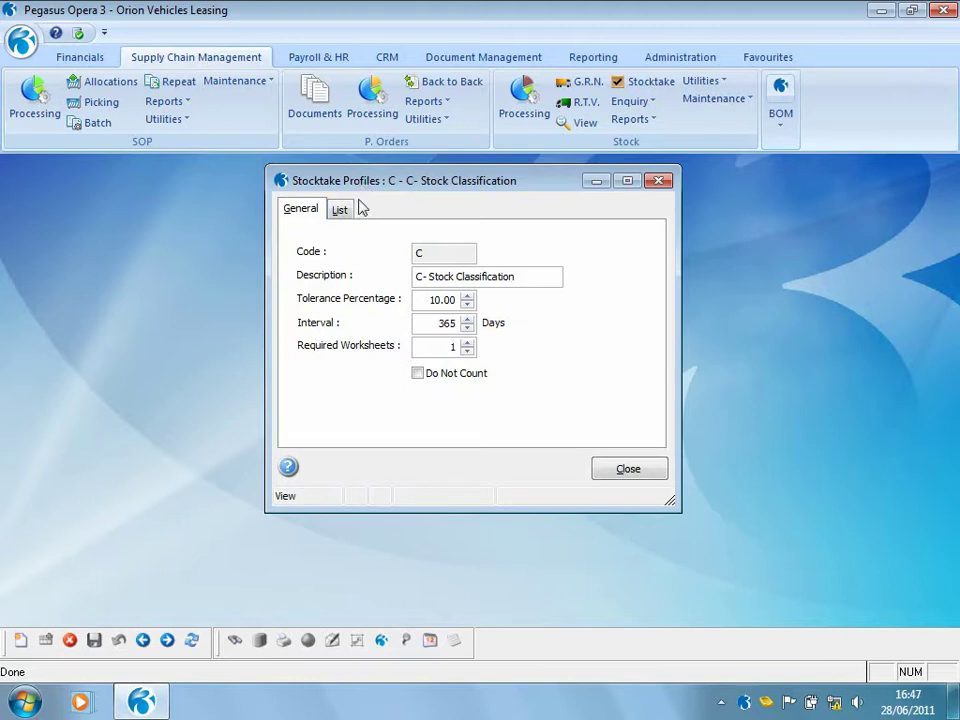
pyautogui.press('pagedown')
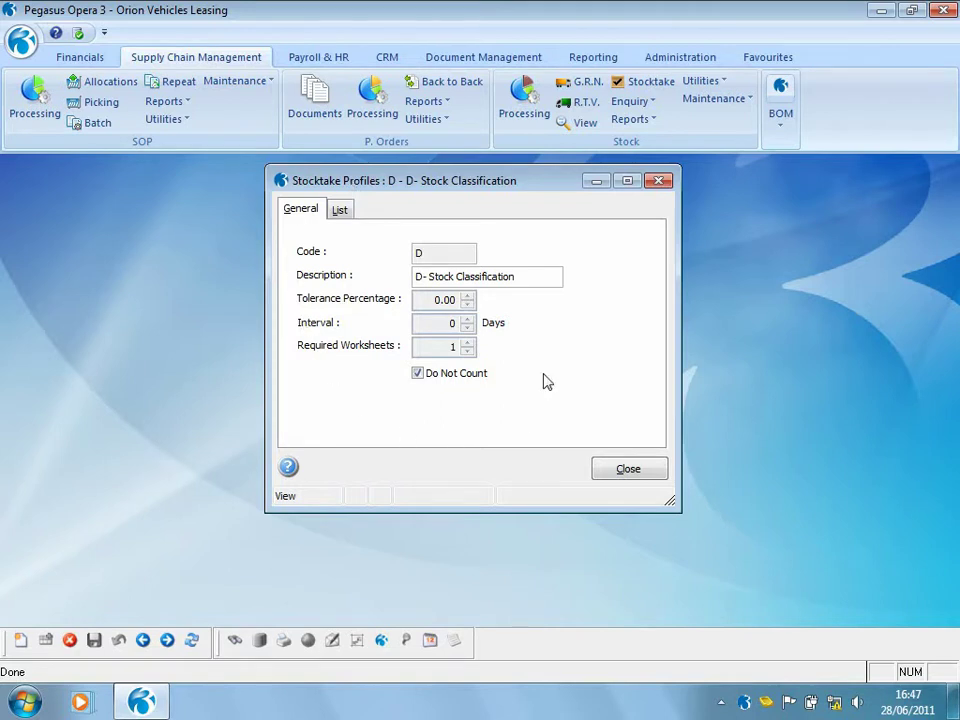
pyautogui.click(616, 474)
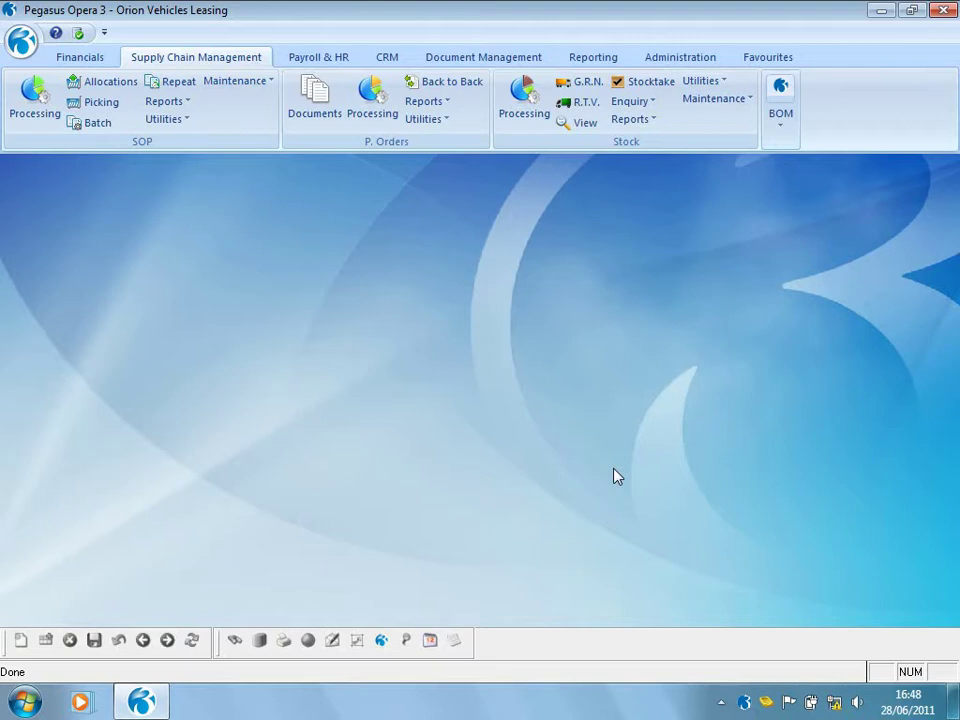
# - Assign stocktake profile A to the stock profile 1000 (Pack of 1000) and save the record
pyautogui.click(748, 100)
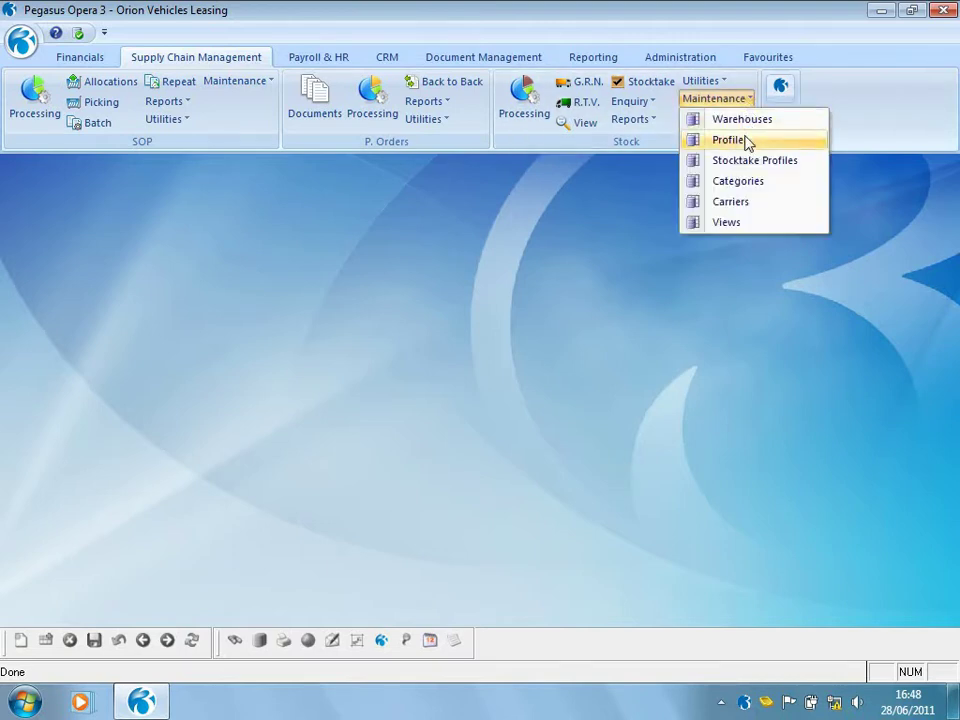
pyautogui.click(747, 141)
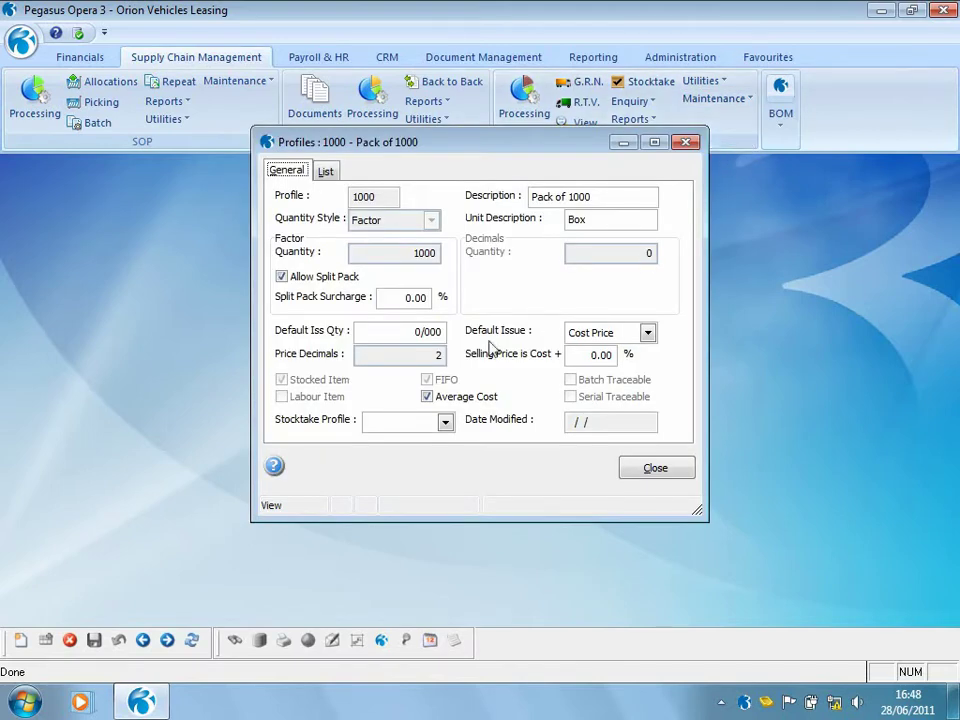
pyautogui.click(446, 424)
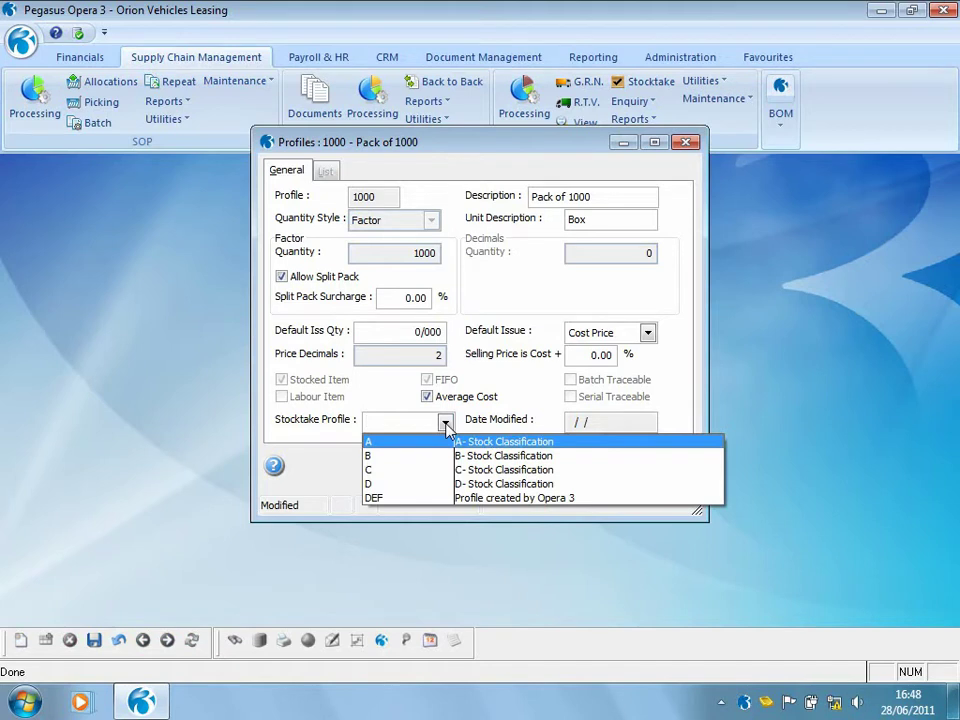
pyautogui.click(441, 443)
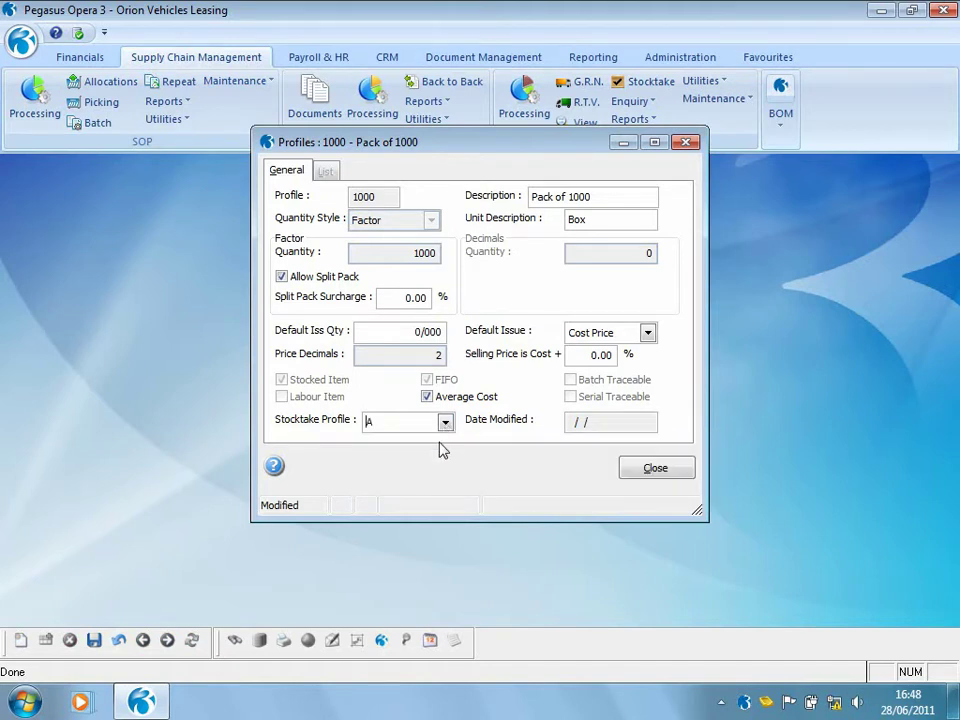
pyautogui.click(630, 471)
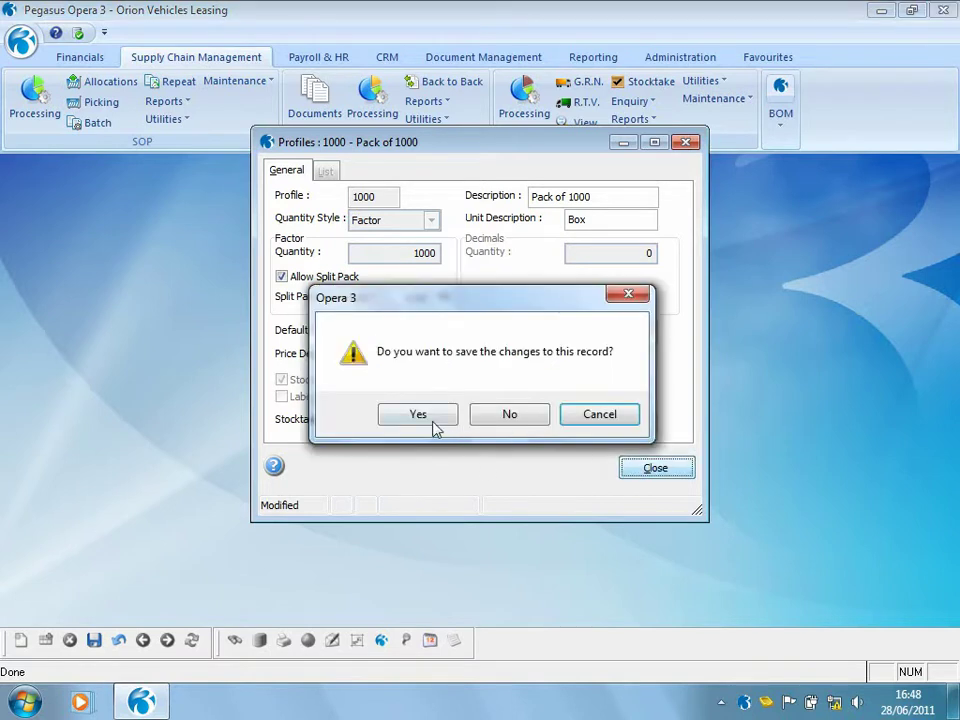
pyautogui.click(418, 414)
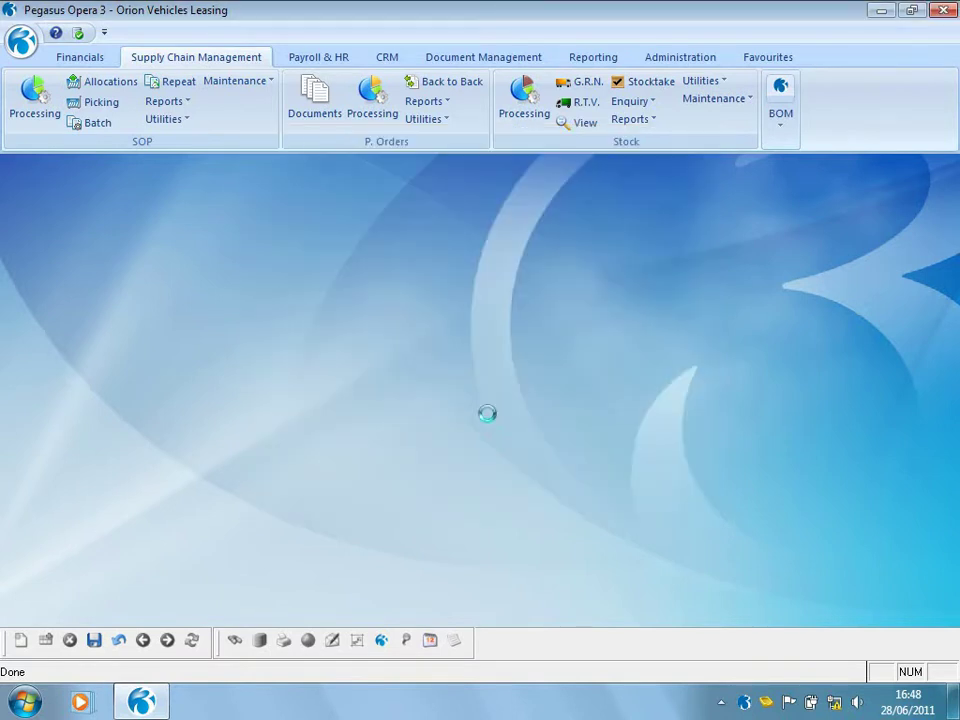
# - Assign stocktake profile B to the MAIN warehouse record of stock item CMAT044 (Car Mat - Small) and close stock processing
pyautogui.click(524, 98)
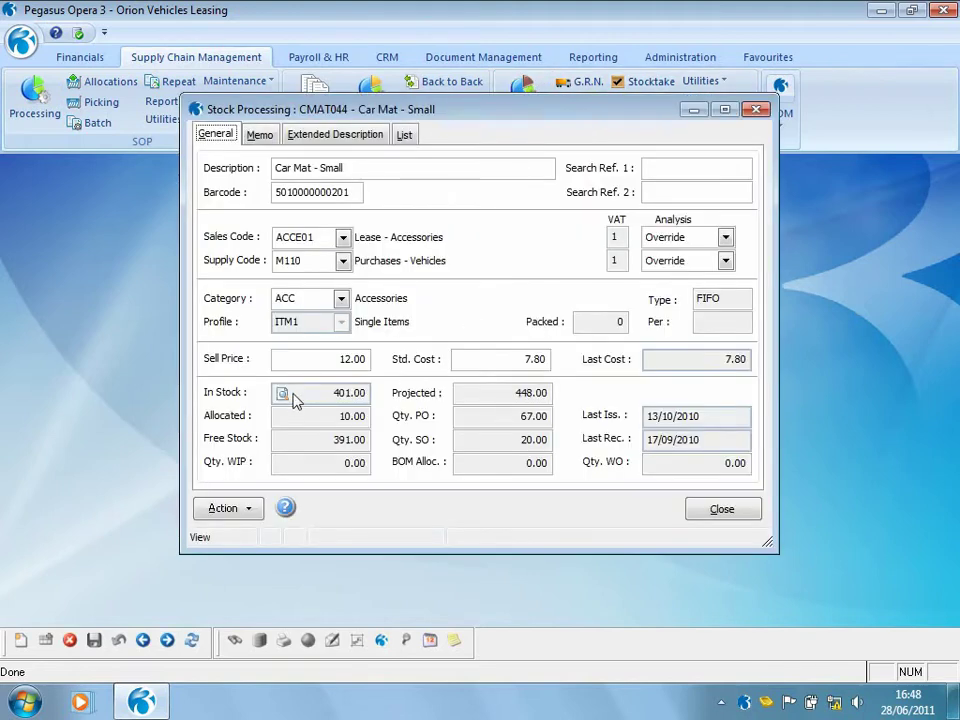
pyautogui.click(284, 394)
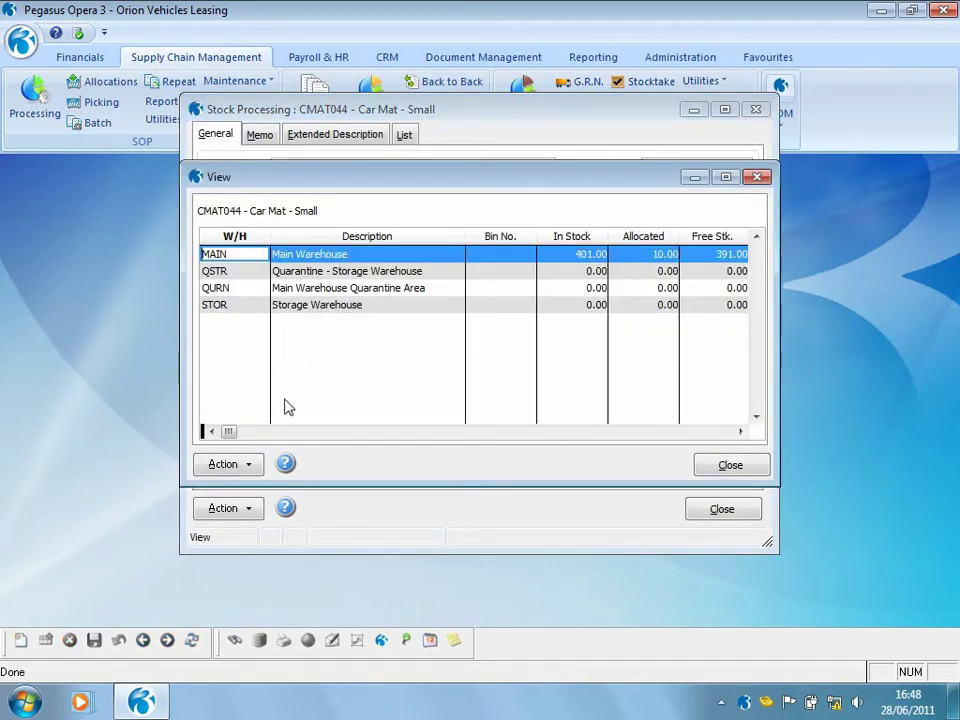
pyautogui.click(255, 464)
pyautogui.click(270, 522)
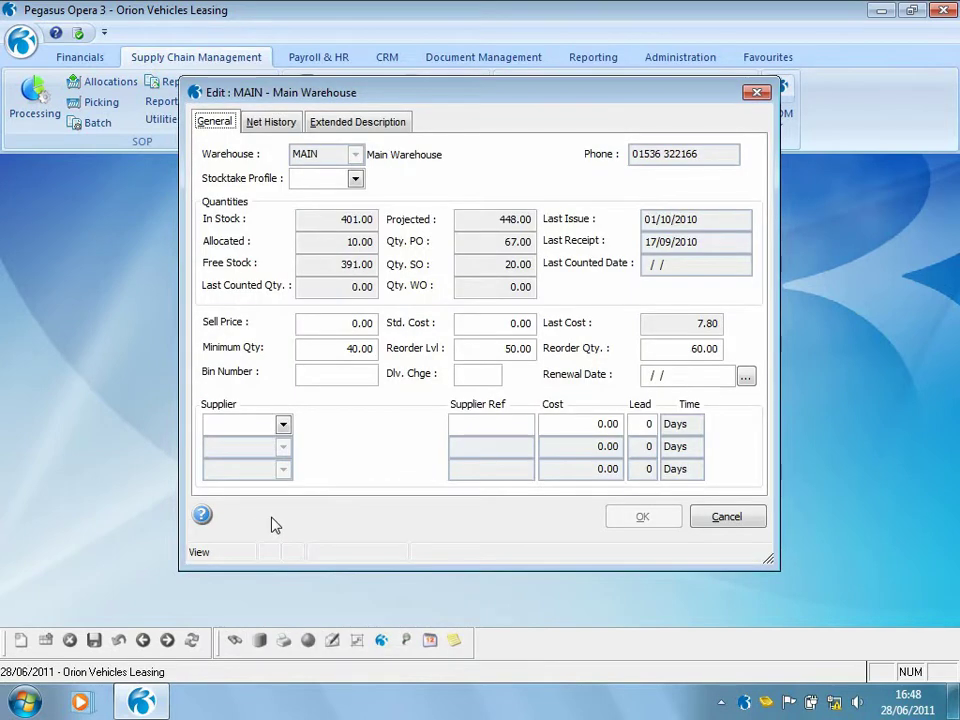
pyautogui.click(355, 181)
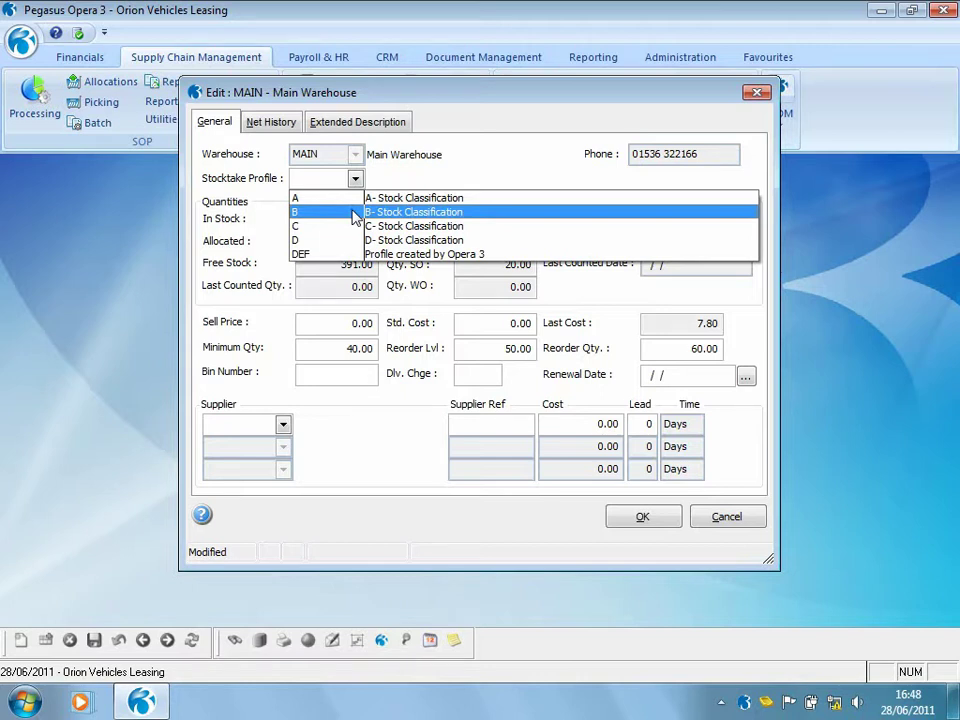
pyautogui.click(355, 214)
pyautogui.click(642, 516)
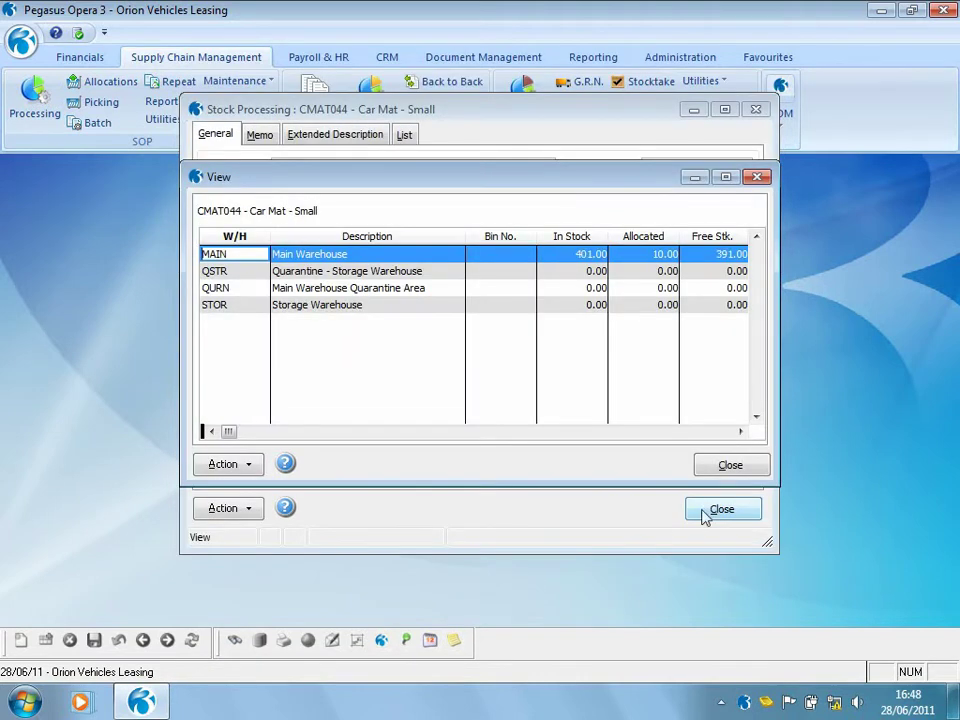
pyautogui.click(710, 473)
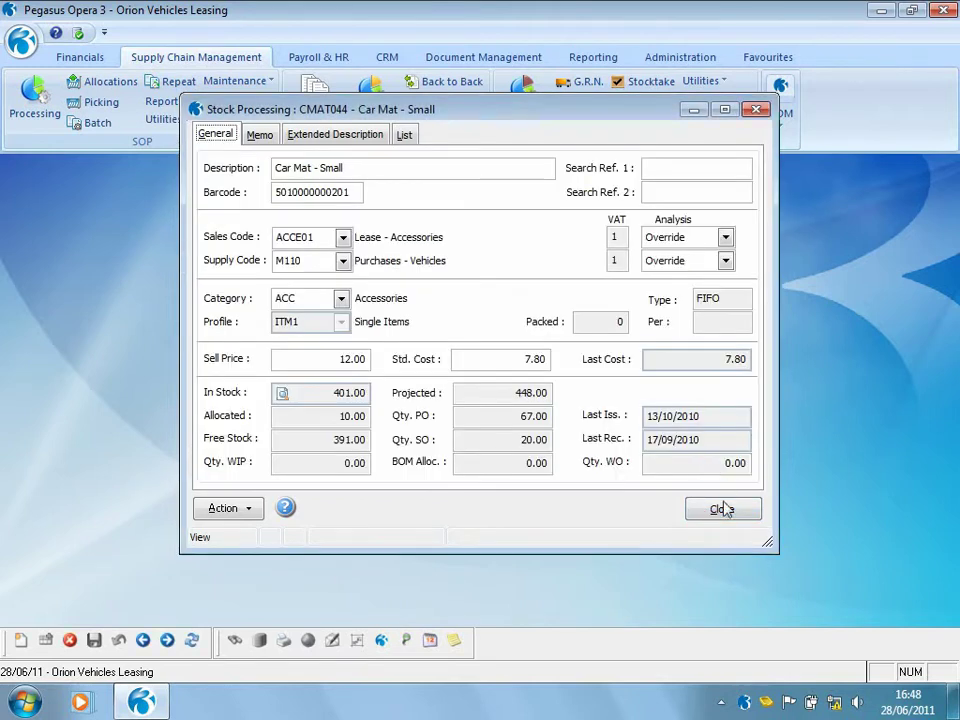
pyautogui.click(721, 509)
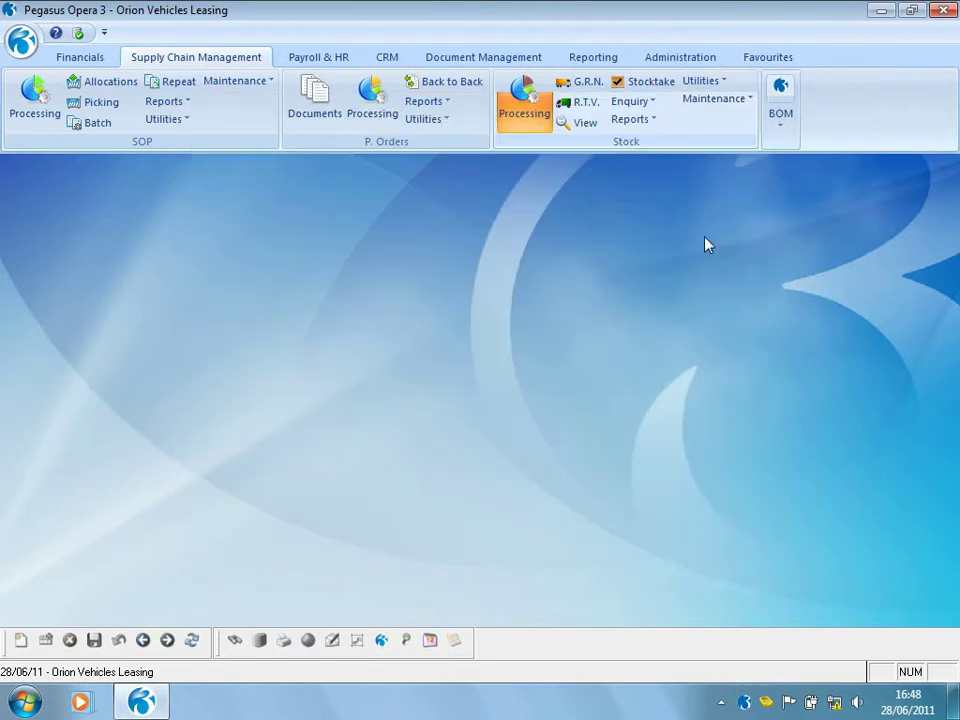
# - Start a new stocktake for Orion Vehicles Leasing described as "Half yearly", with operative assignment set to Mandatory
pyautogui.click(645, 81)
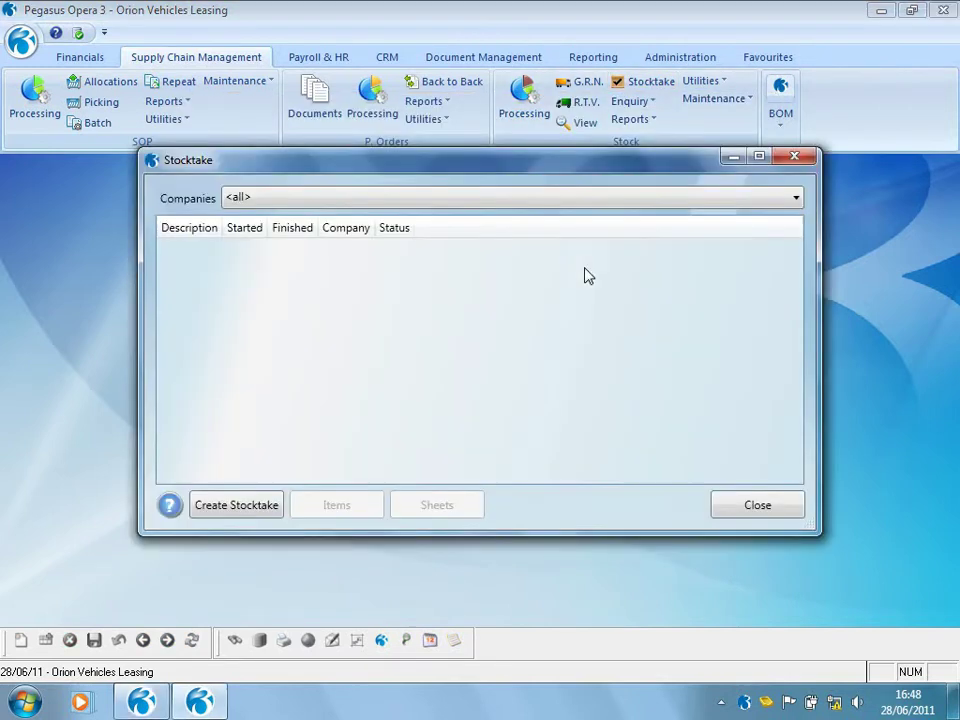
pyautogui.click(252, 506)
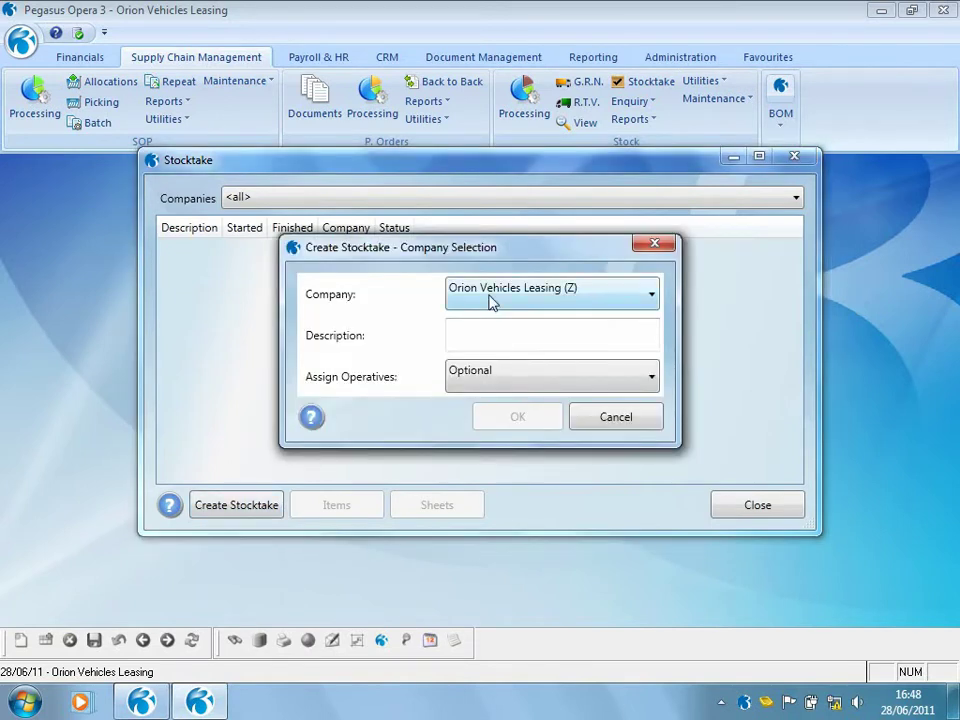
pyautogui.click(484, 329)
pyautogui.write('Half year ly')
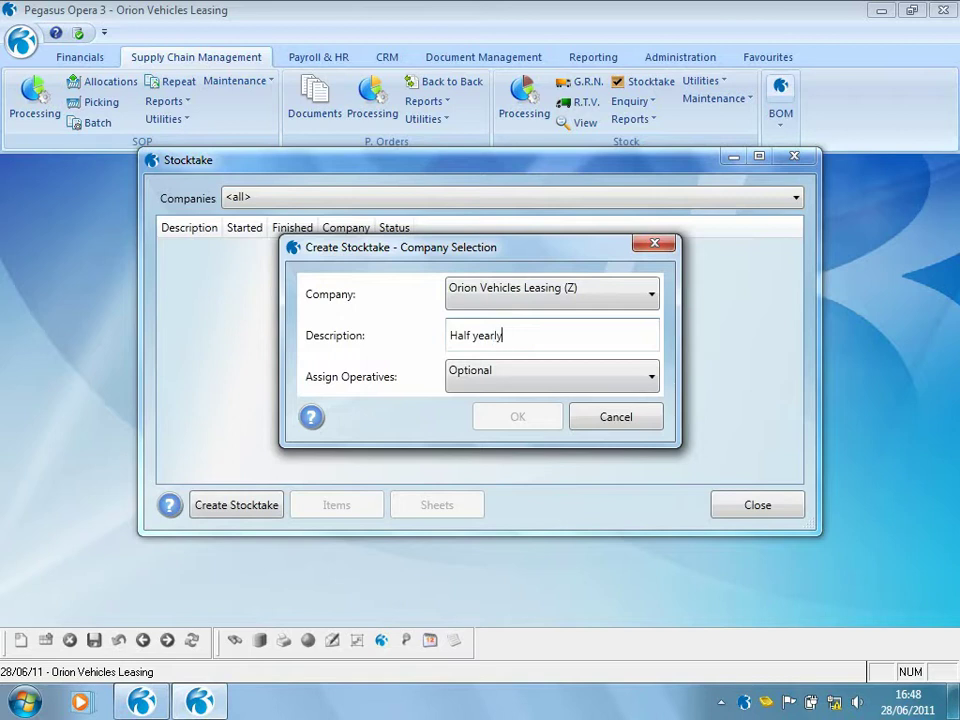
pyautogui.click(636, 388)
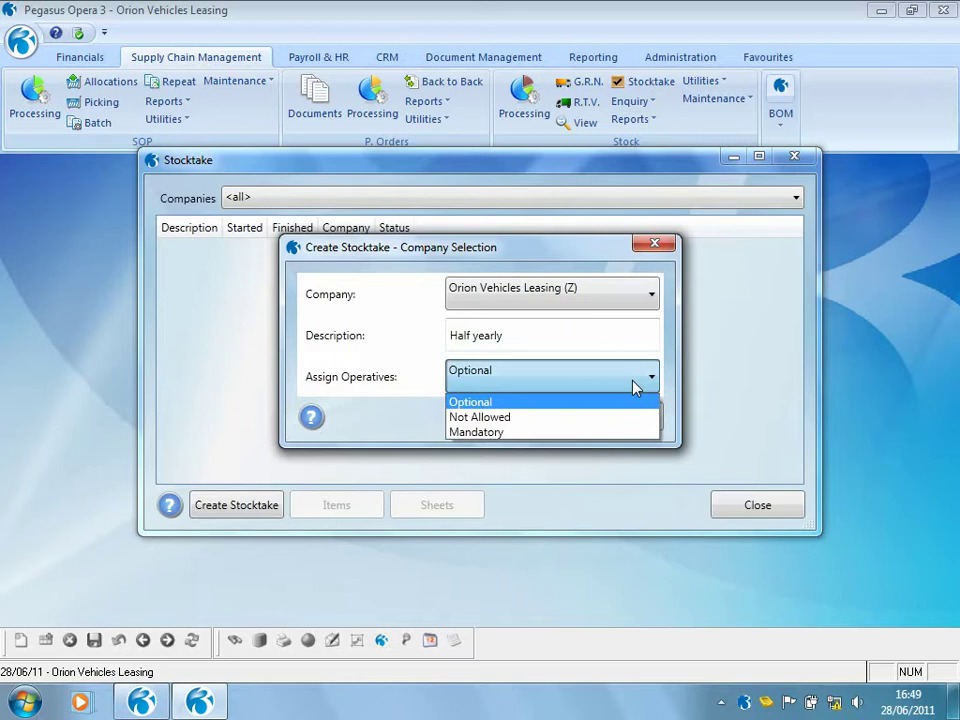
pyautogui.click(585, 432)
pyautogui.click(547, 428)
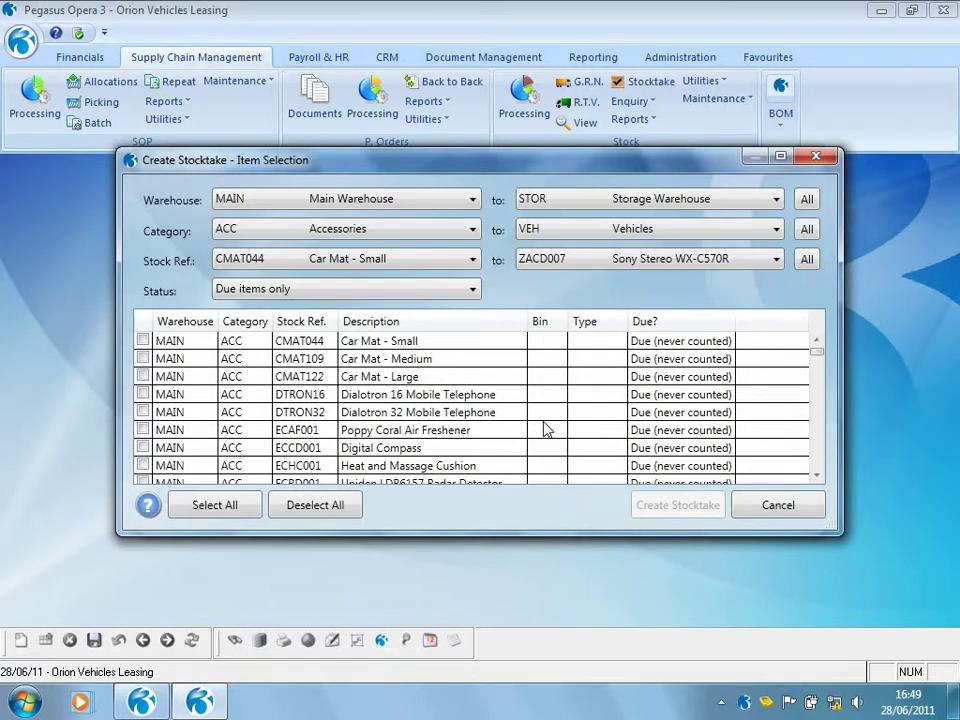
# - Limit the stocktake item selection to the MAIN warehouse and include both due and undue items
pyautogui.click(776, 201)
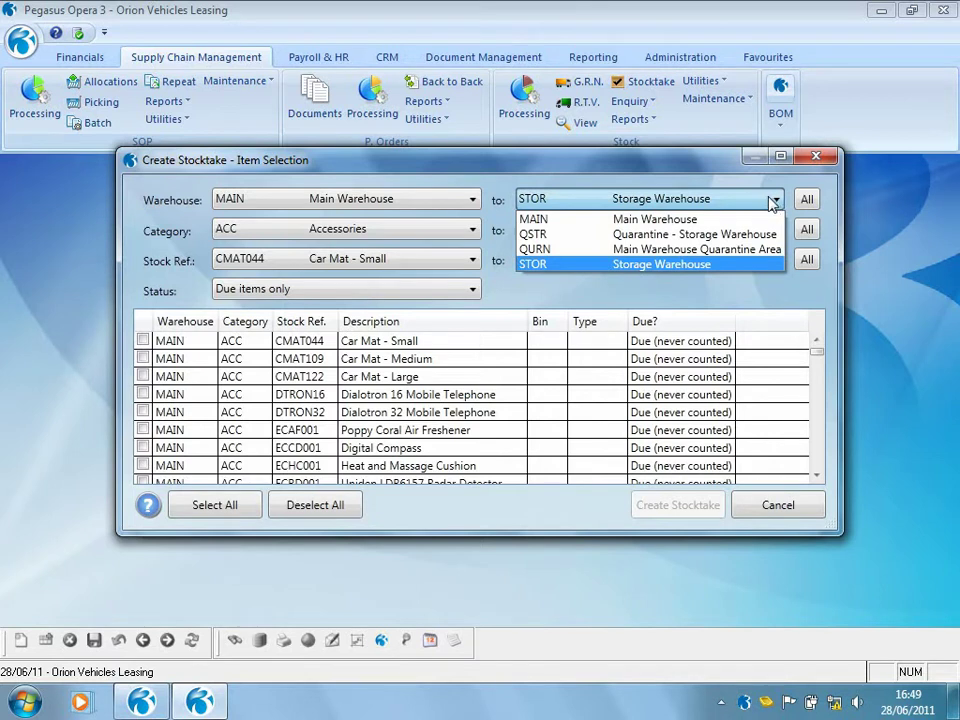
pyautogui.click(724, 220)
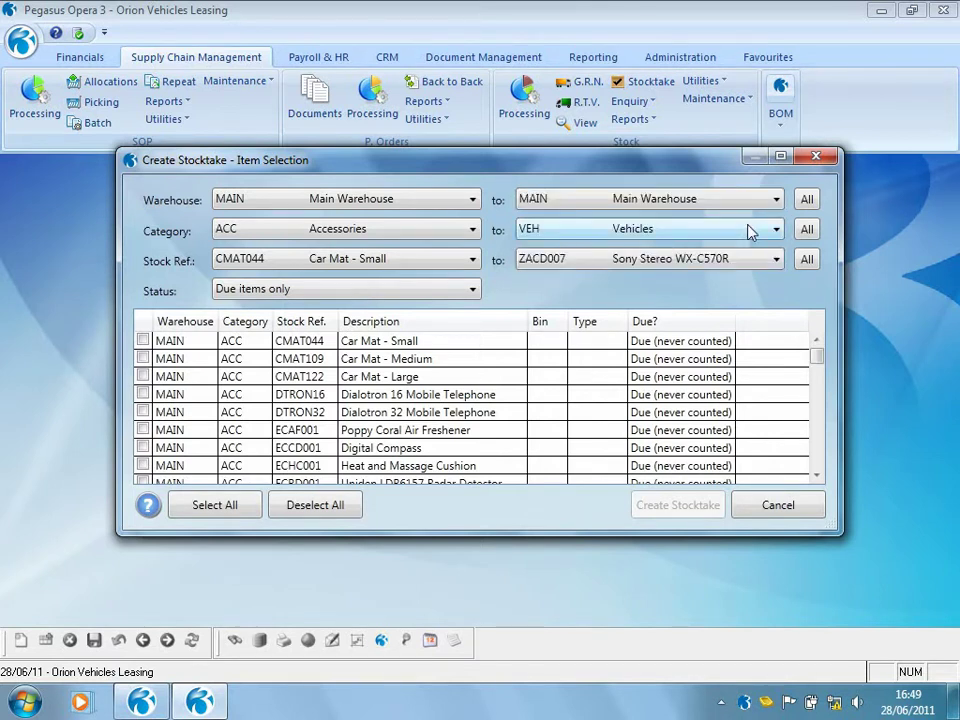
pyautogui.click(468, 292)
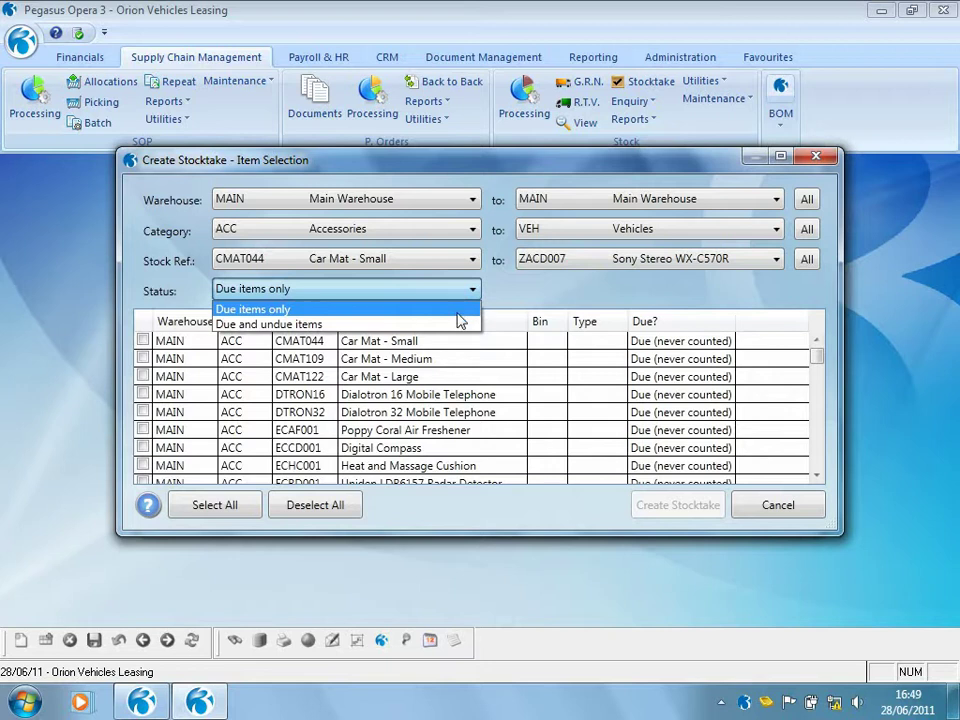
pyautogui.click(455, 325)
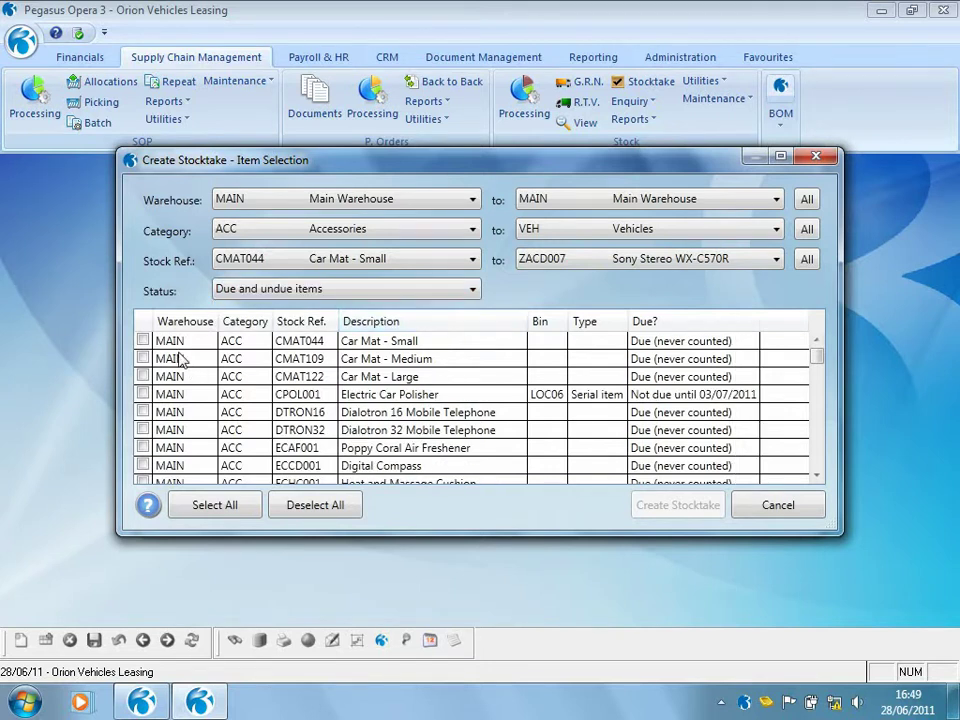
# - Select the small, medium and large car mats (CMAT044, CMAT109, CMAT122) and create the stocktake
pyautogui.click(143, 341)
pyautogui.click(143, 358)
pyautogui.click(143, 376)
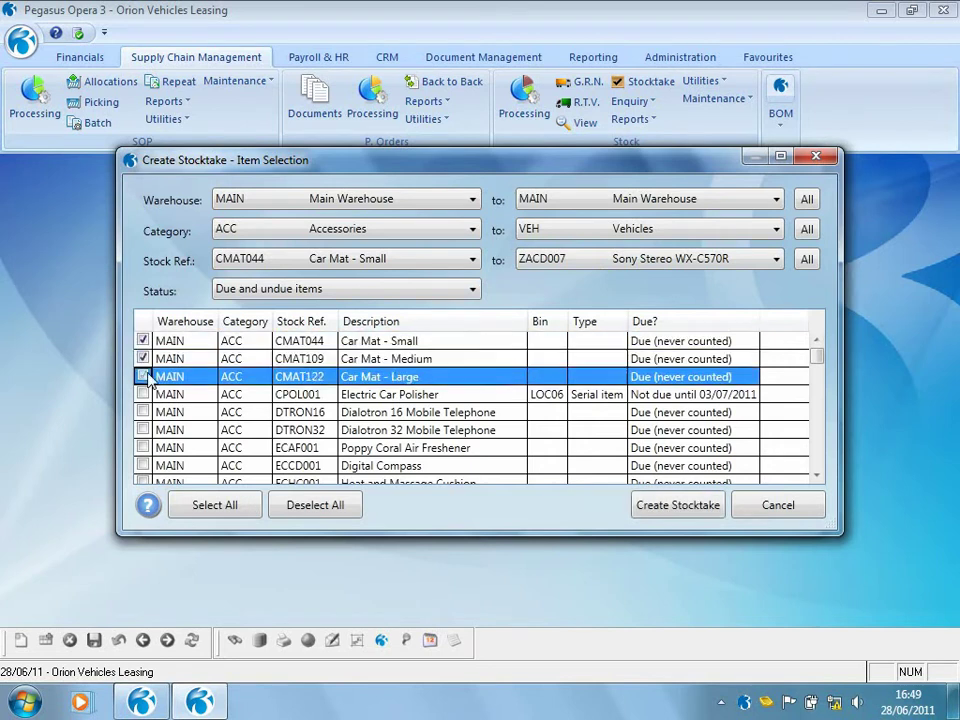
pyautogui.click(664, 505)
# - Select all three car mats (CMAT044, CMAT109, CMAT122) in the Half yearly stocktake's items for a new count sheet
pyautogui.click(270, 249)
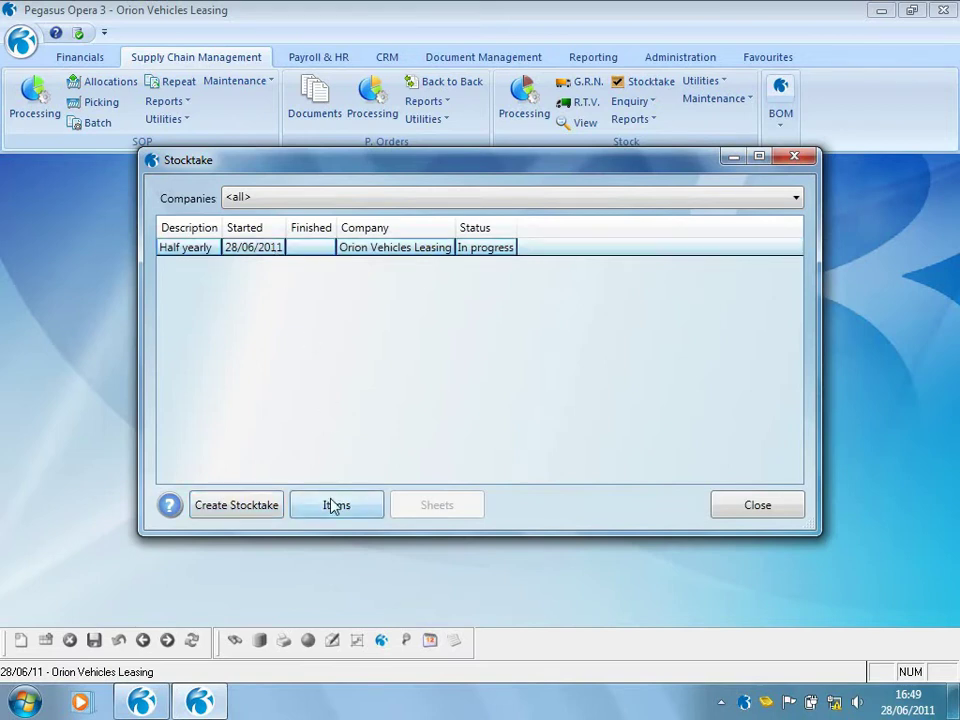
pyautogui.click(335, 504)
pyautogui.click(30, 244)
pyautogui.click(30, 262)
pyautogui.click(30, 280)
pyautogui.click(101, 505)
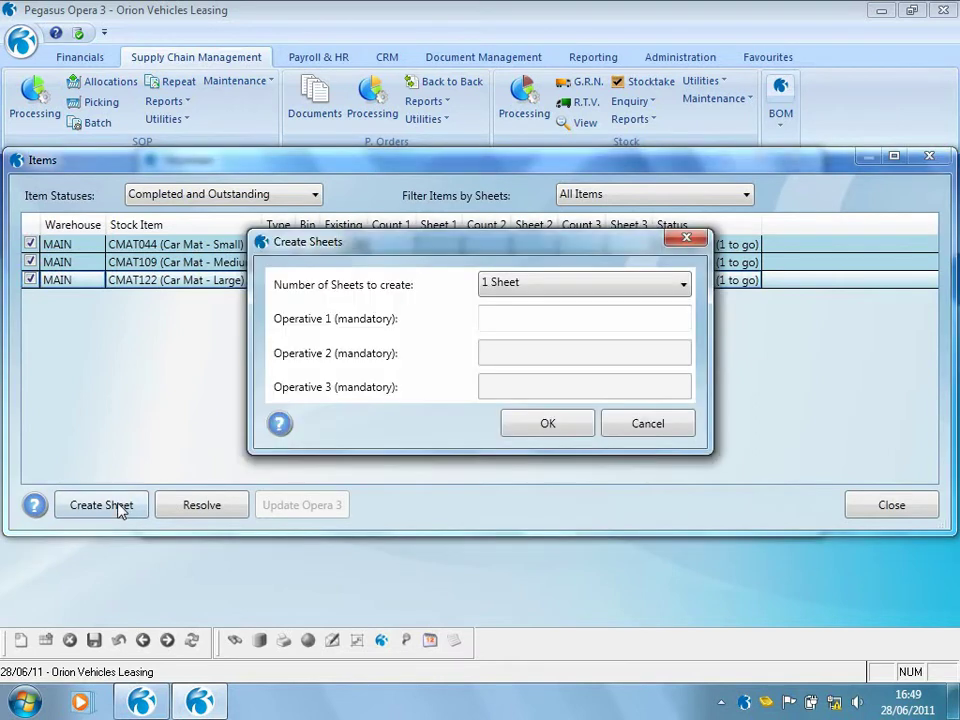
# - Create 2 sheets for the selected items, entering a first name for operatives 1 and 2, and close the item list
pyautogui.click(677, 285)
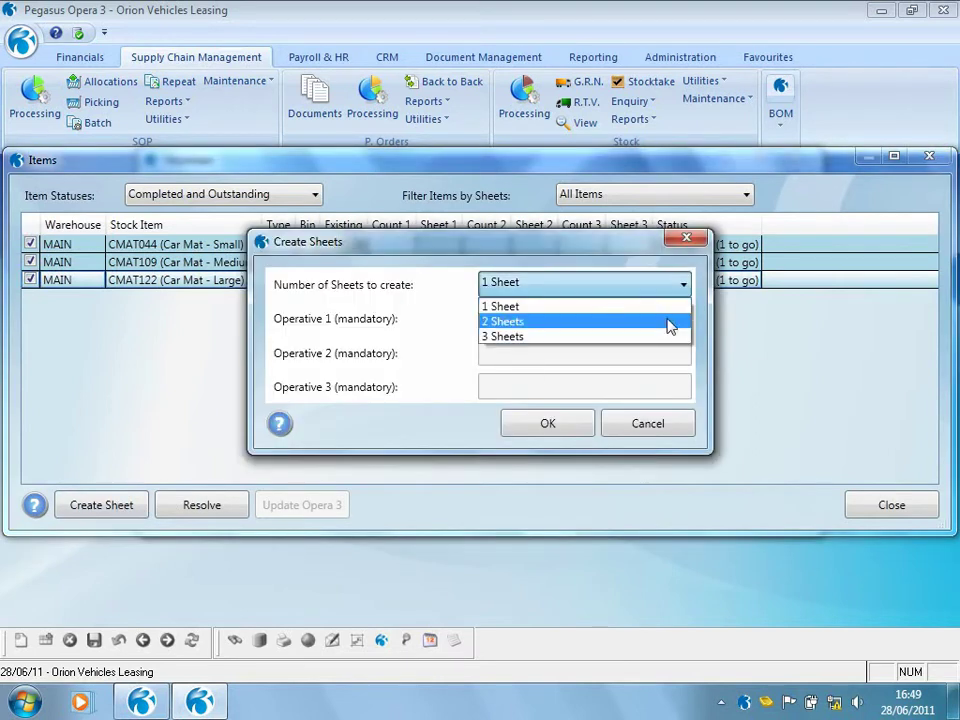
pyautogui.click(671, 322)
pyautogui.click(600, 321)
pyautogui.write('Steve')
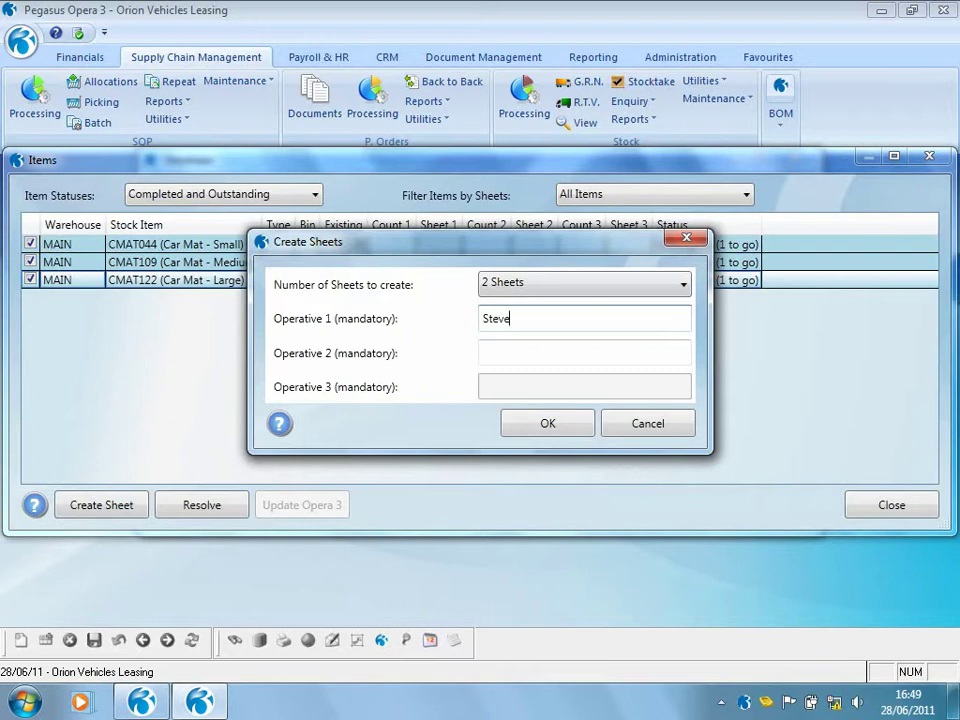
pyautogui.press('Tab')
pyautogui.write('Sam')
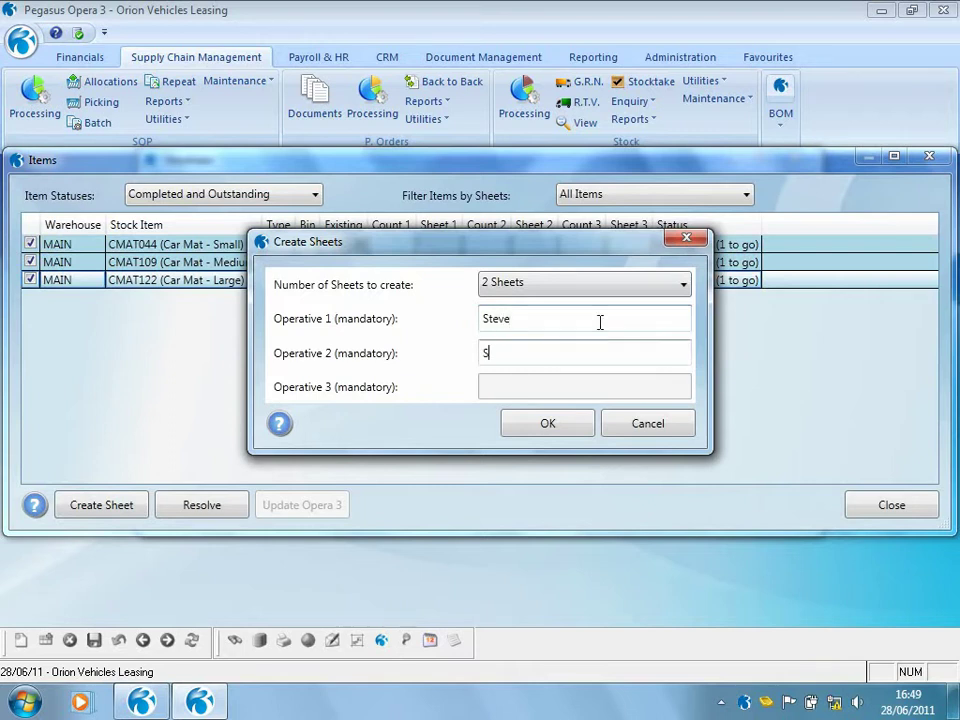
pyautogui.click(551, 421)
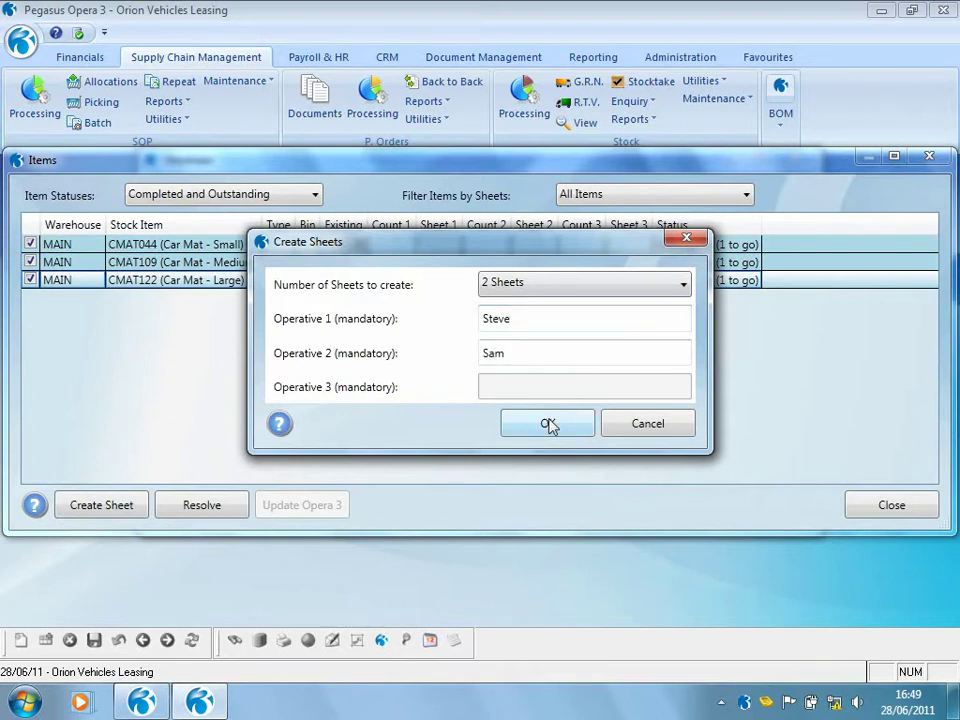
pyautogui.click(856, 514)
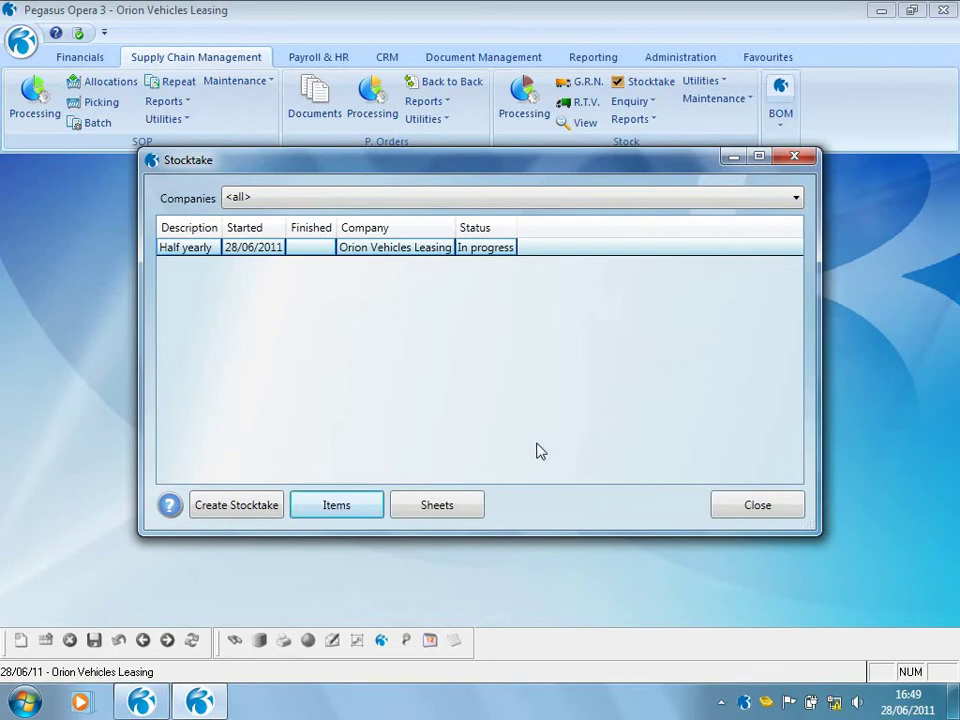
# - Print stocktake sheet 0001 with Microsoft XPS Document Writer and view its full-size preview before closing it
pyautogui.click(459, 512)
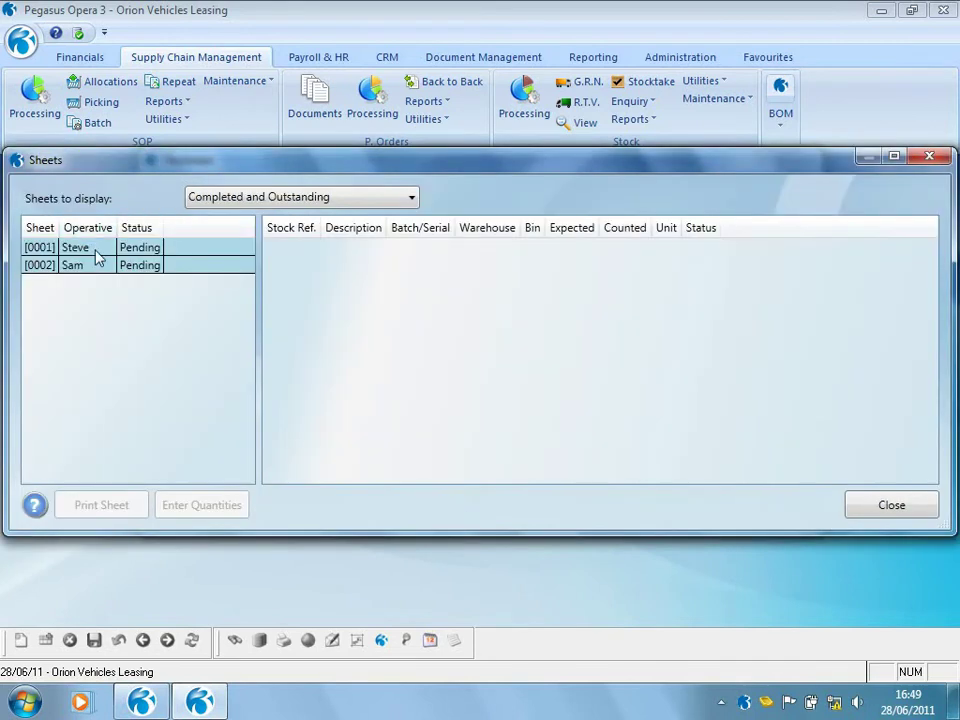
pyautogui.click(94, 250)
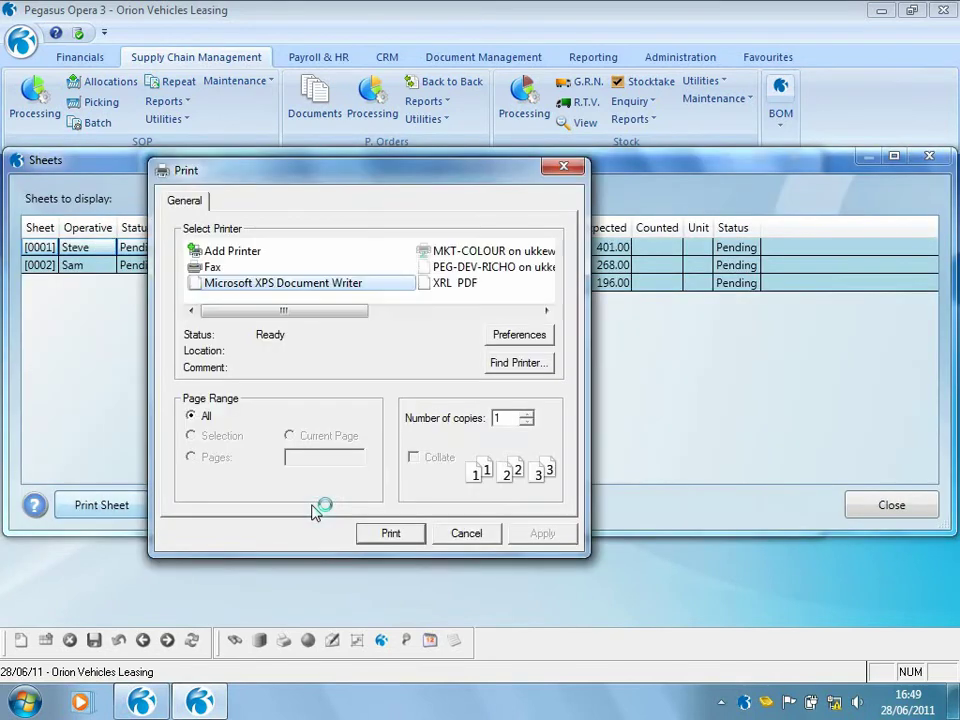
pyautogui.click(392, 534)
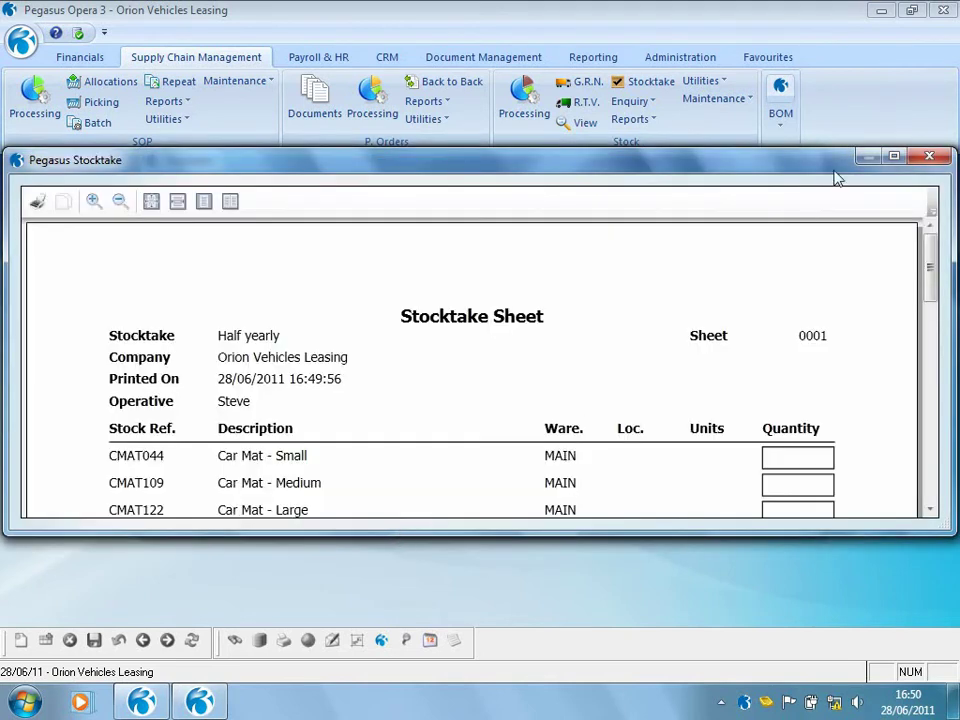
pyautogui.click(893, 156)
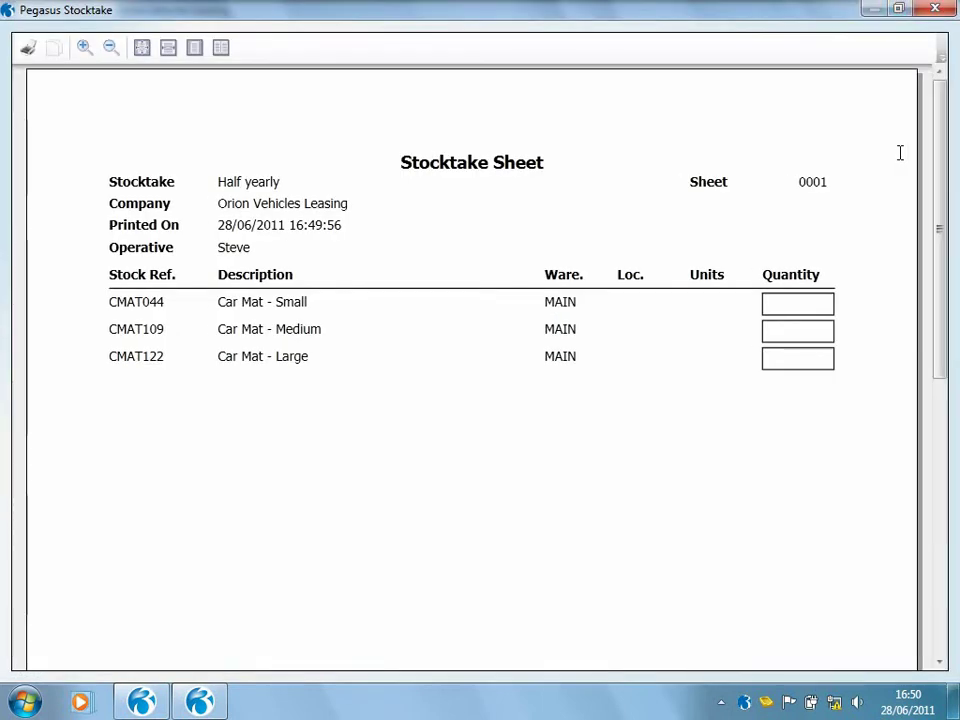
pyautogui.click(950, 8)
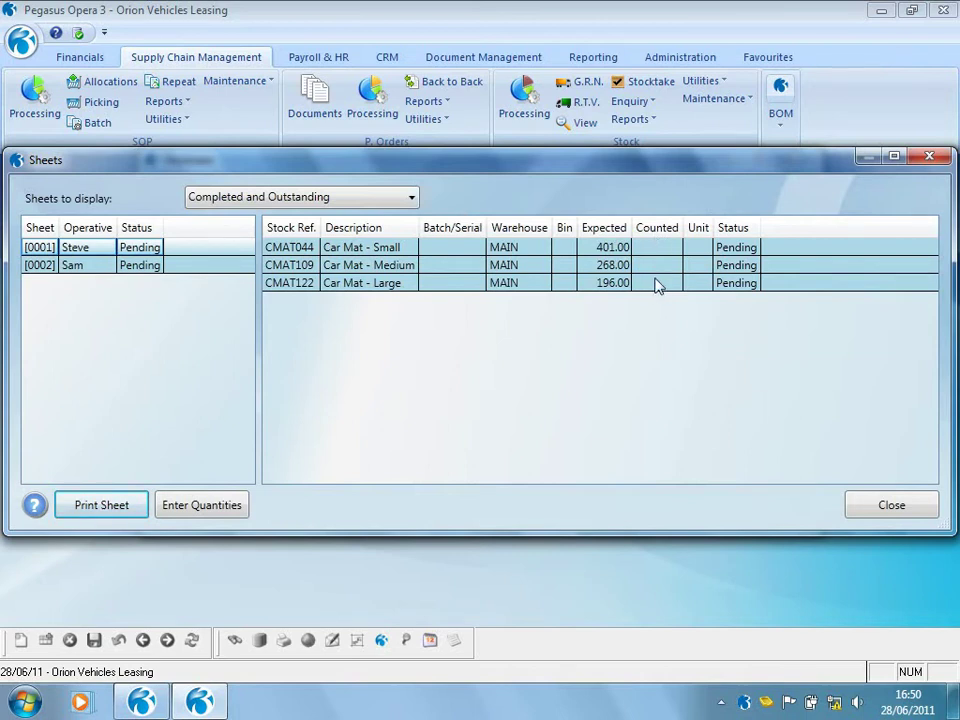
# - Enter counted quantities on sheet 0001 of 500 for CMAT044 and 268 for CMAT109, and display the sheet's results
pyautogui.click(240, 505)
pyautogui.moveTo(582, 148); pyautogui.dragTo(564, 314)
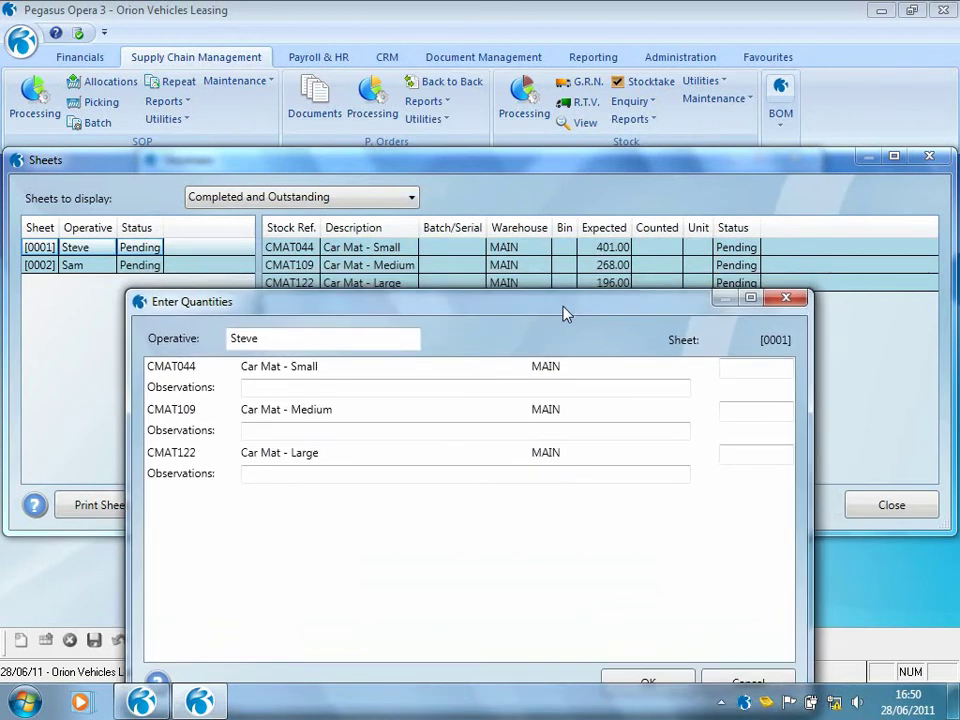
pyautogui.click(740, 367)
pyautogui.write('500')
pyautogui.click(741, 413)
pyautogui.write('268')
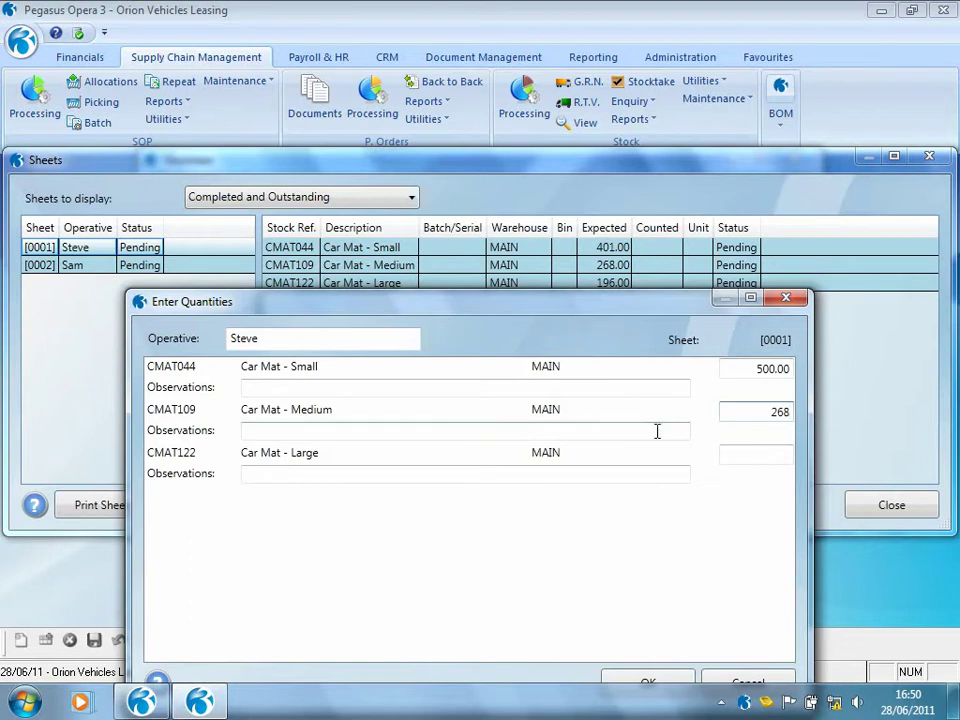
pyautogui.click(645, 682)
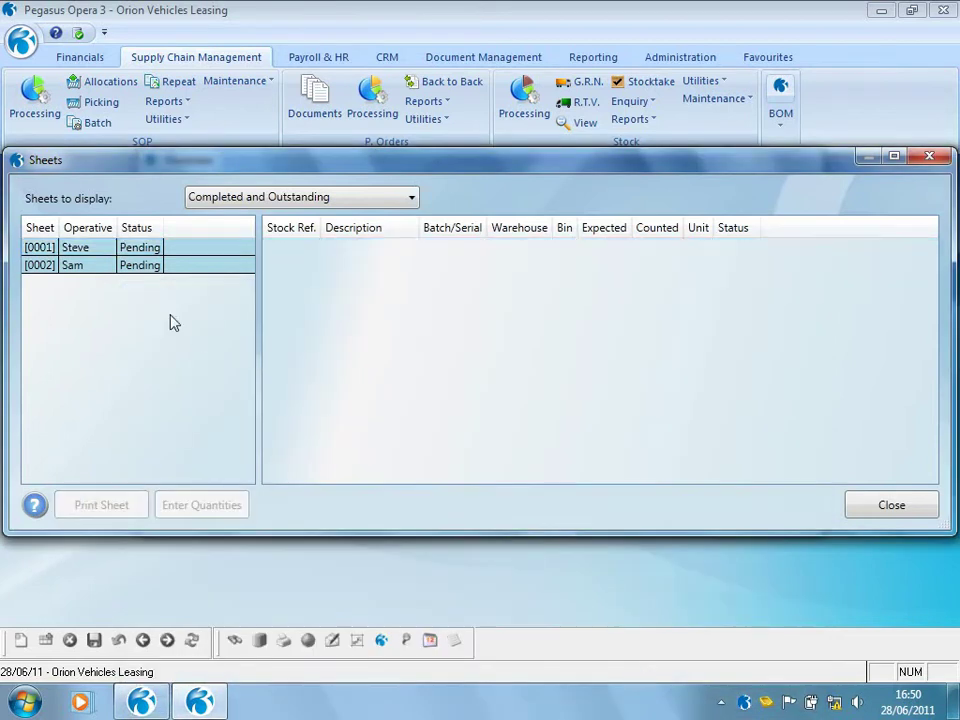
pyautogui.click(94, 253)
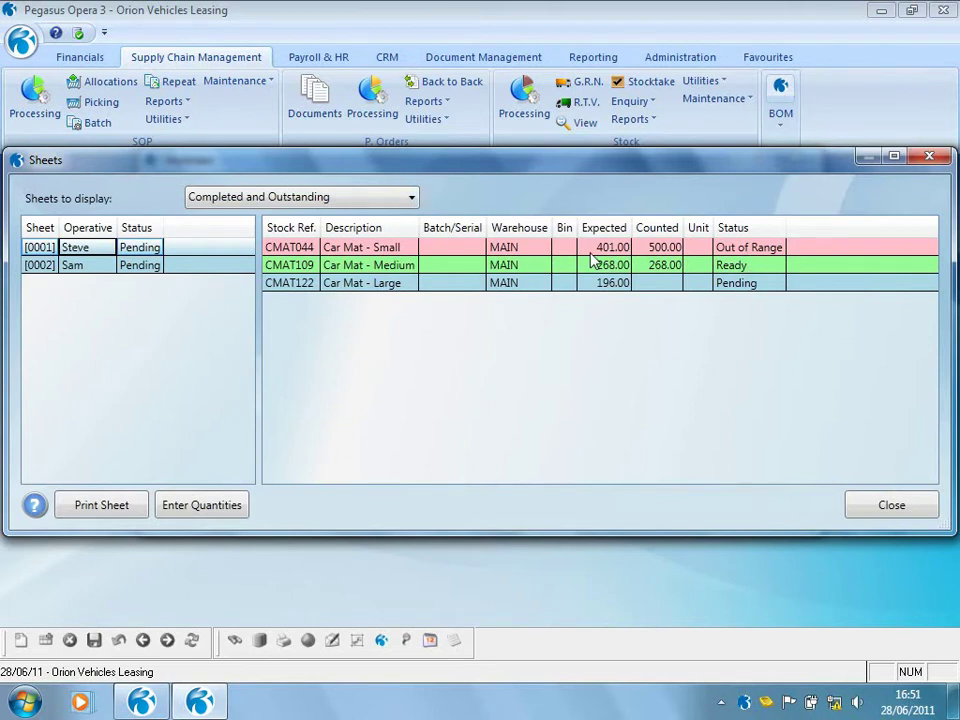
# - Enter counted quantities on sheet 0002 of 412 for CMAT044 and 268 for CMAT109
pyautogui.click(94, 266)
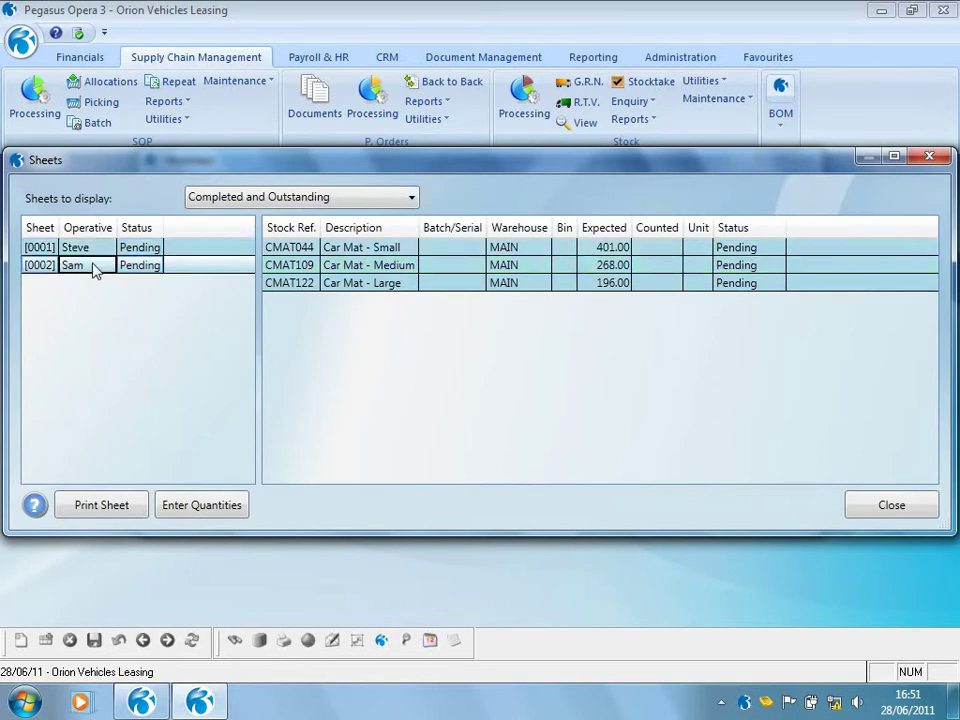
pyautogui.click(205, 505)
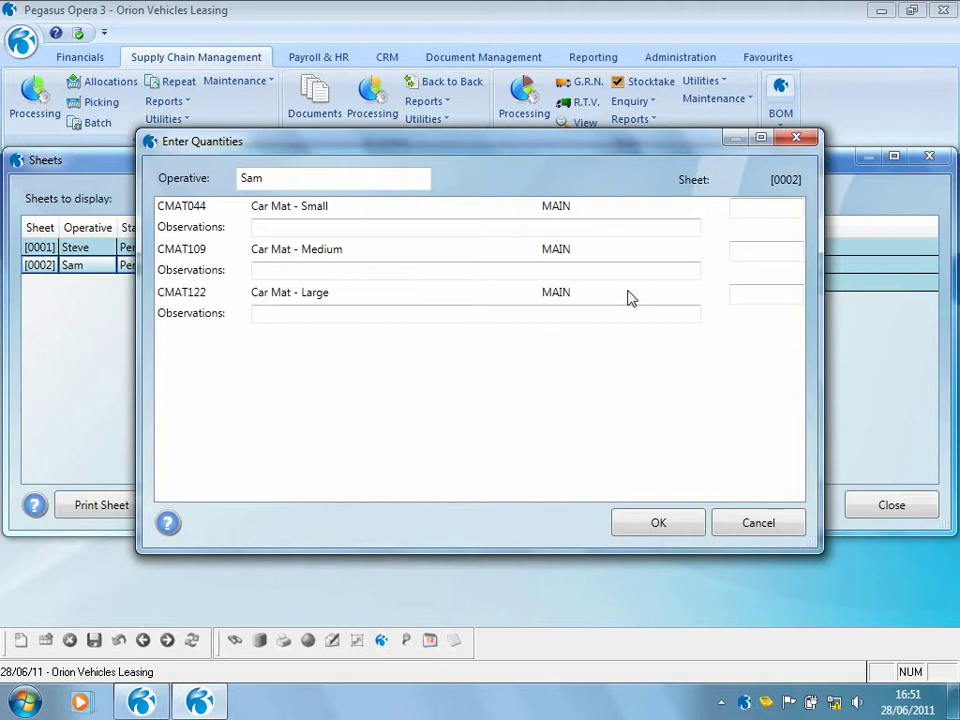
pyautogui.click(744, 207)
pyautogui.write('412')
pyautogui.click(754, 253)
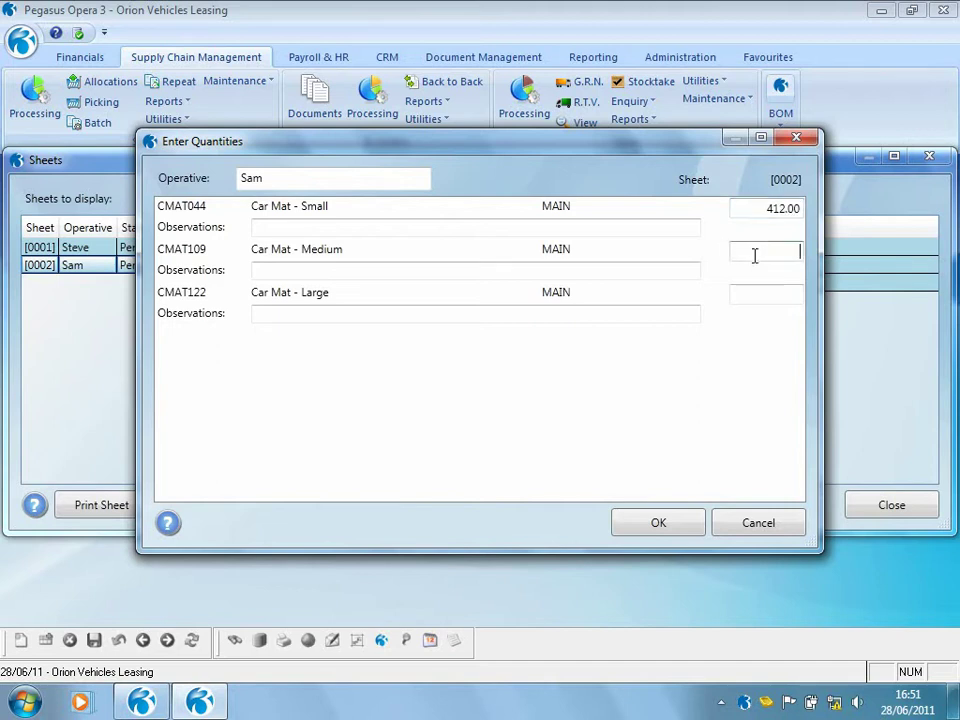
pyautogui.write('268')
pyautogui.click(659, 524)
# - Review sheet 0002's item statuses and the help topic explaining sheet statuses, and close the sheets
pyautogui.click(98, 268)
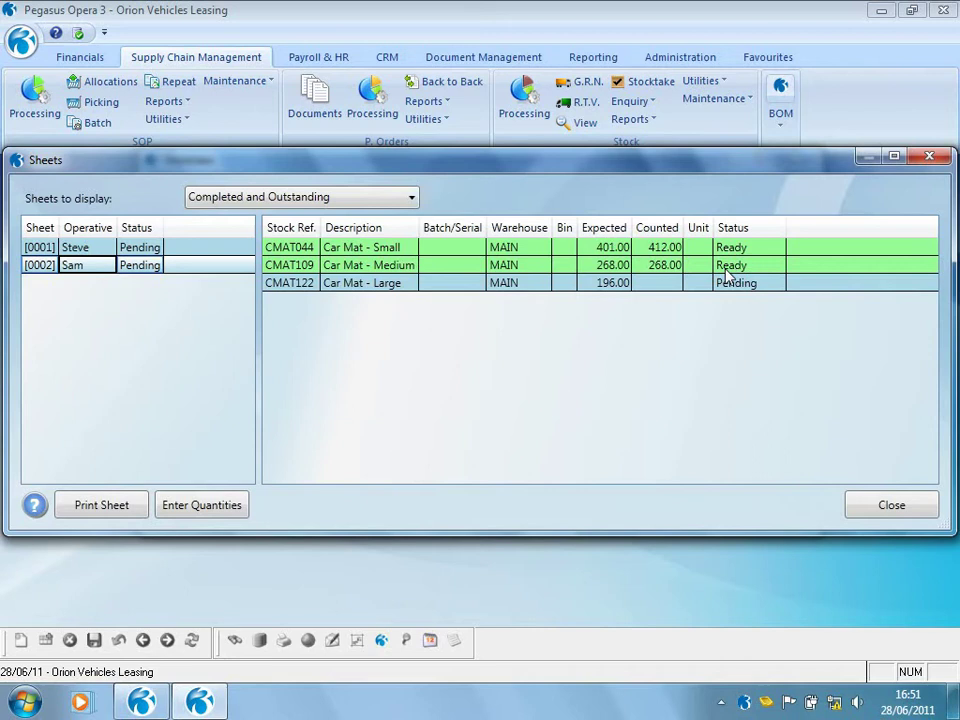
pyautogui.click(38, 502)
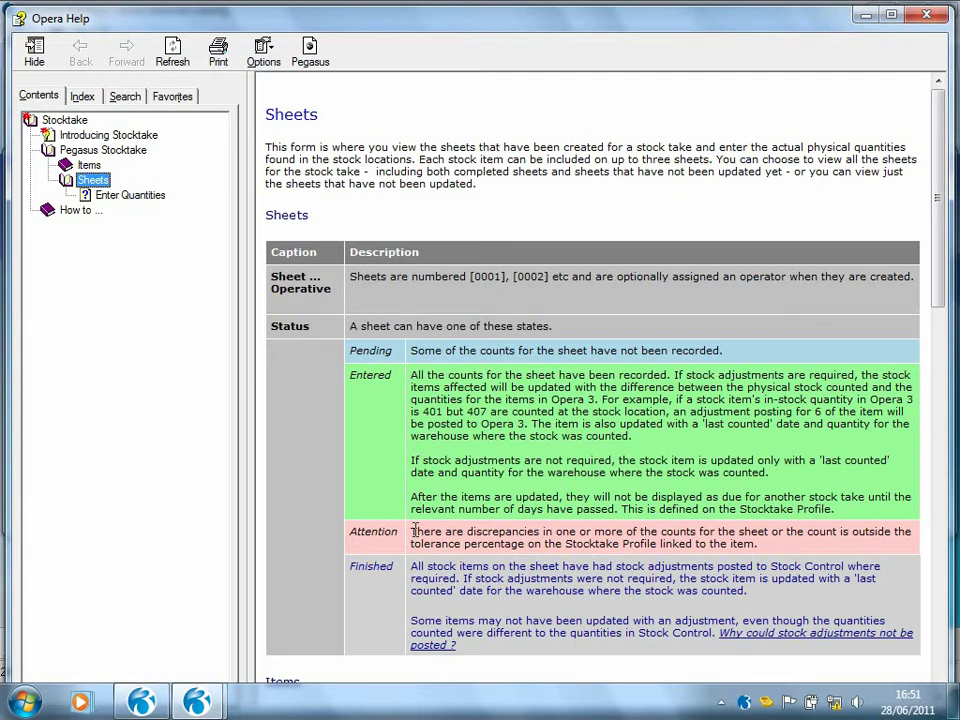
pyautogui.click(926, 14)
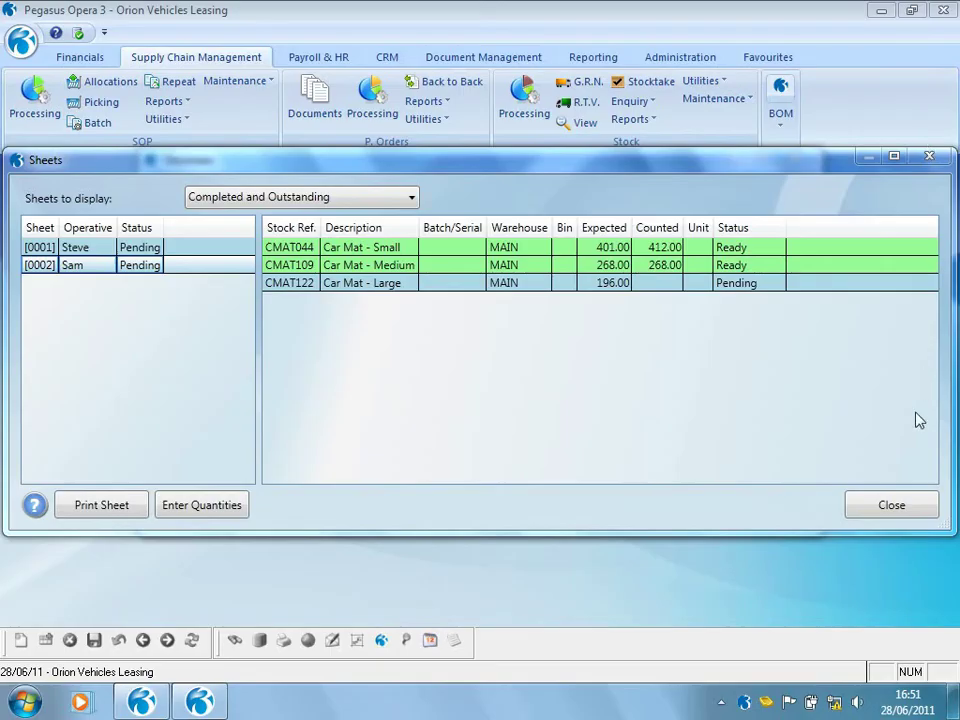
pyautogui.click(891, 506)
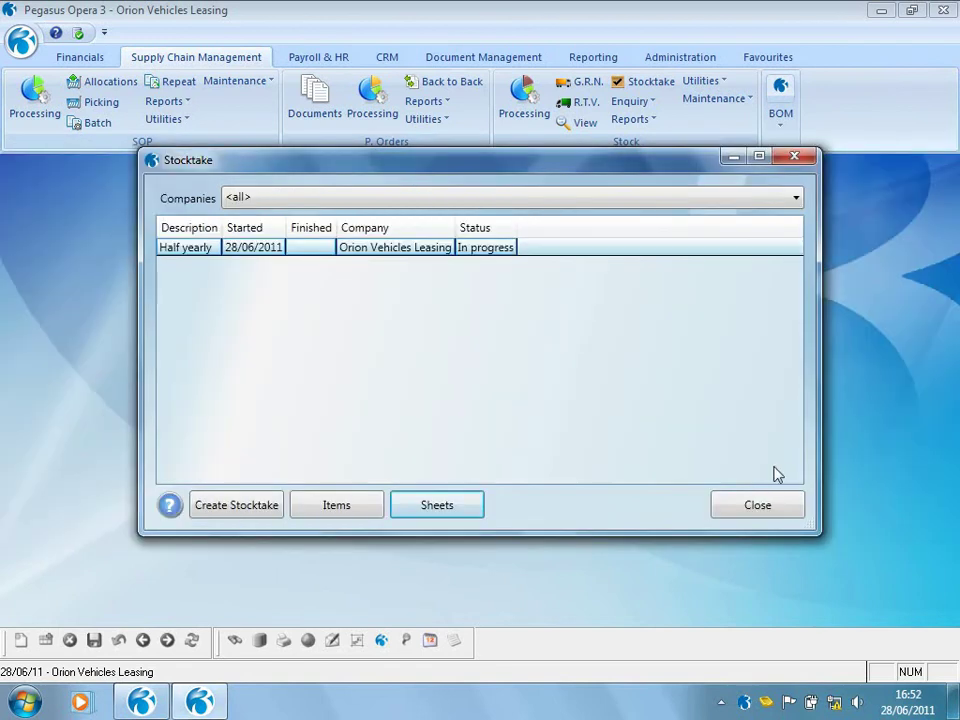
# - Resolve the count discrepancy for CMAT044 (Car Mat - Small) in the stocktake items by accepting the second count of 412
pyautogui.click(340, 505)
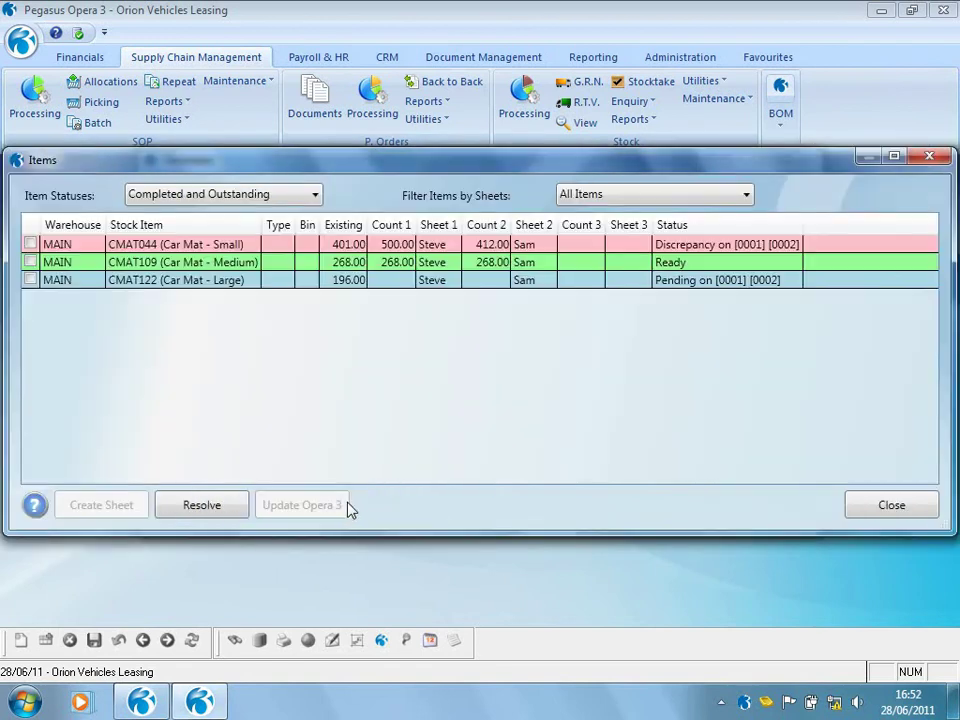
pyautogui.click(30, 243)
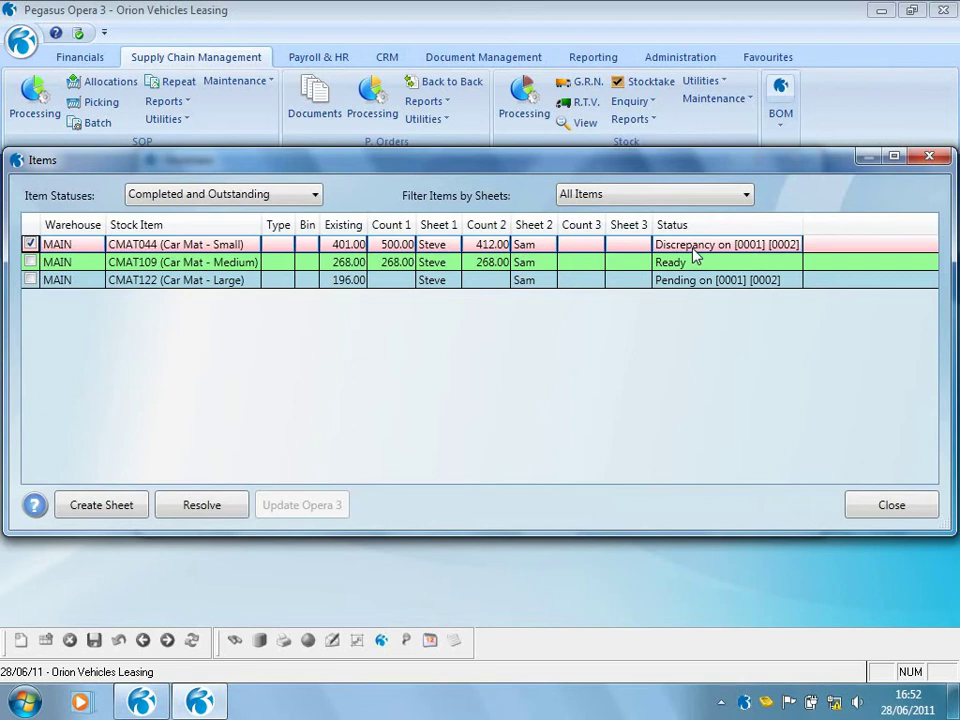
pyautogui.click(200, 505)
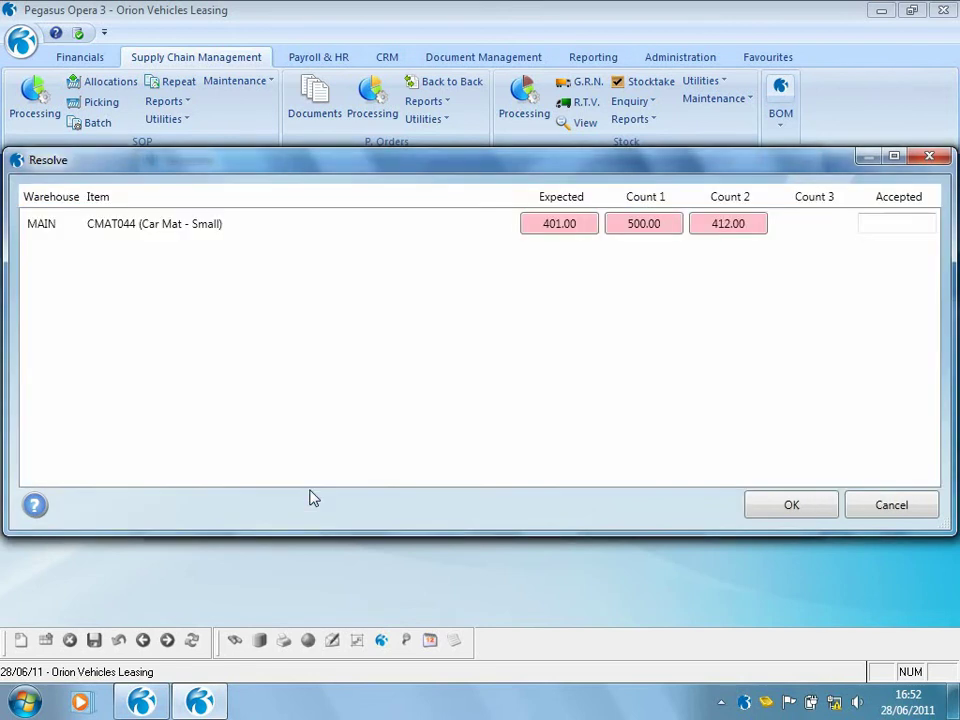
pyautogui.click(728, 224)
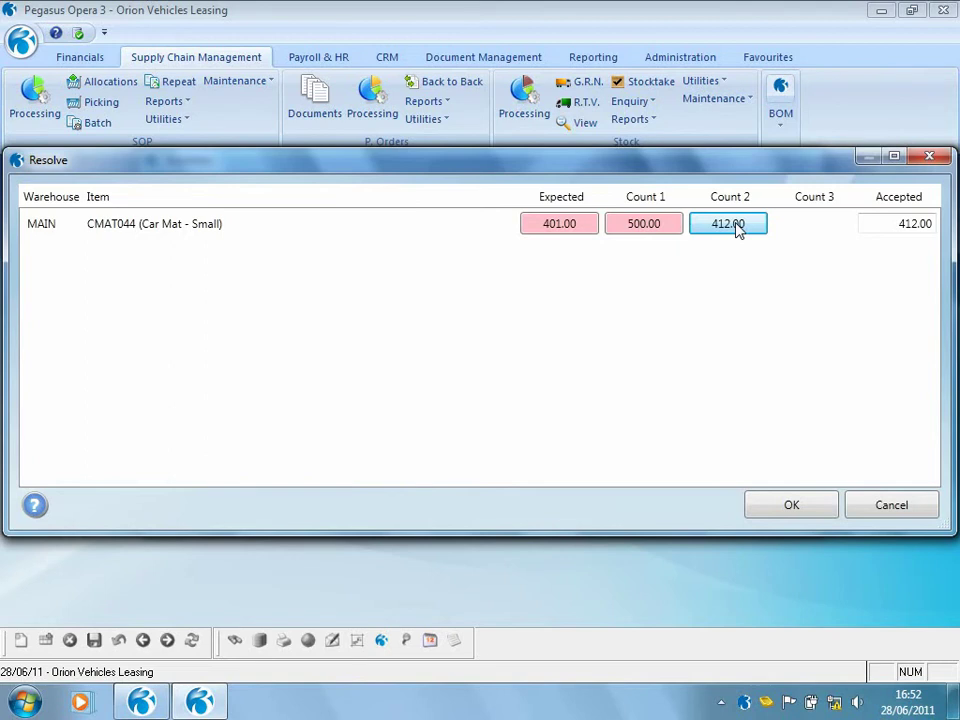
pyautogui.click(786, 506)
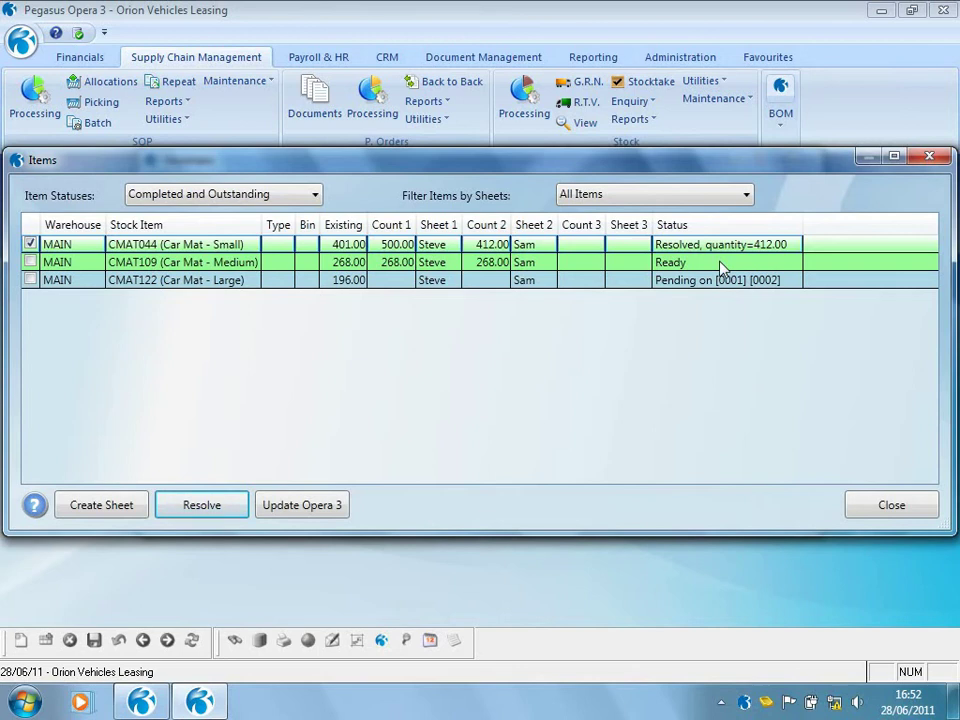
# - Update Opera 3 with the counts for CMAT044 and CMAT109 and close the stocktake items
pyautogui.click(30, 262)
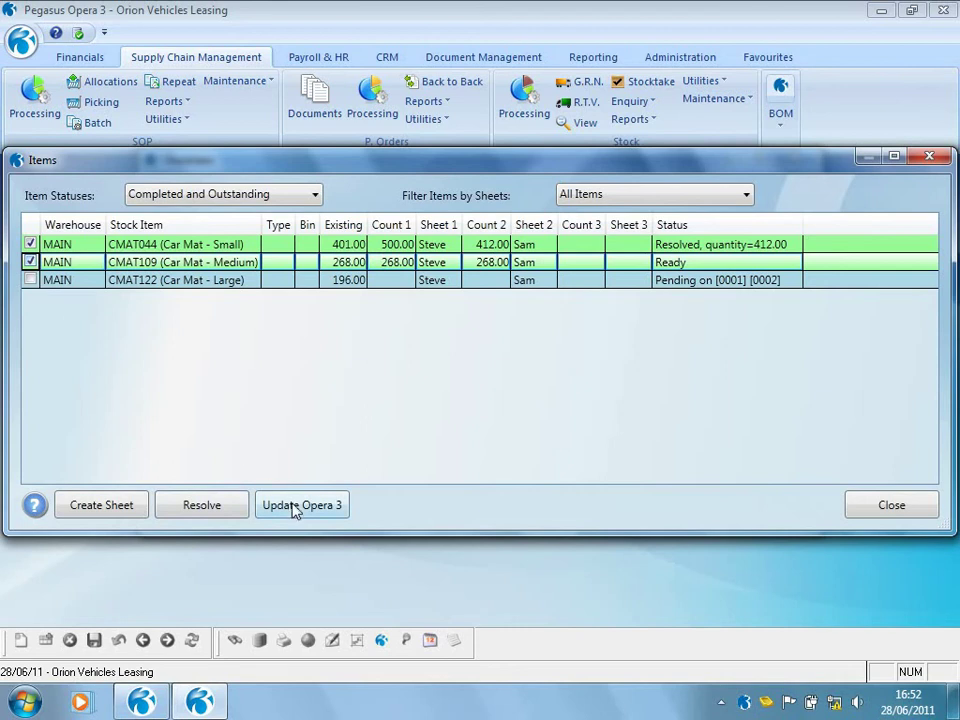
pyautogui.click(295, 506)
pyautogui.click(514, 419)
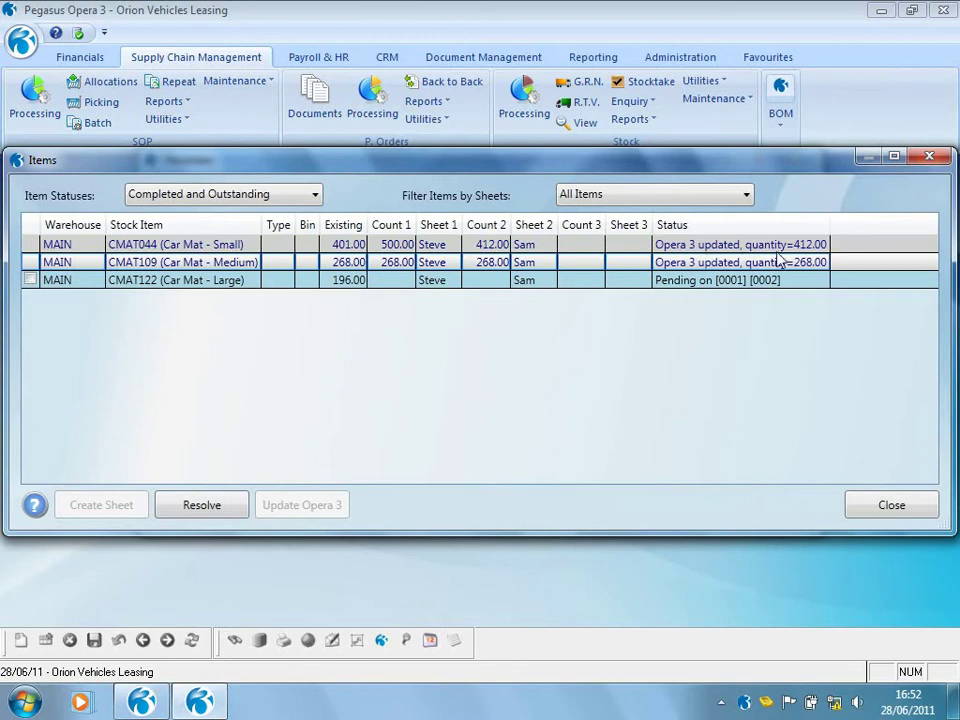
pyautogui.click(891, 500)
# - Examine the Main Warehouse stock transactions of CMAT044 (Car Mat - Small) for the stocktake adjustment
pyautogui.click(535, 118)
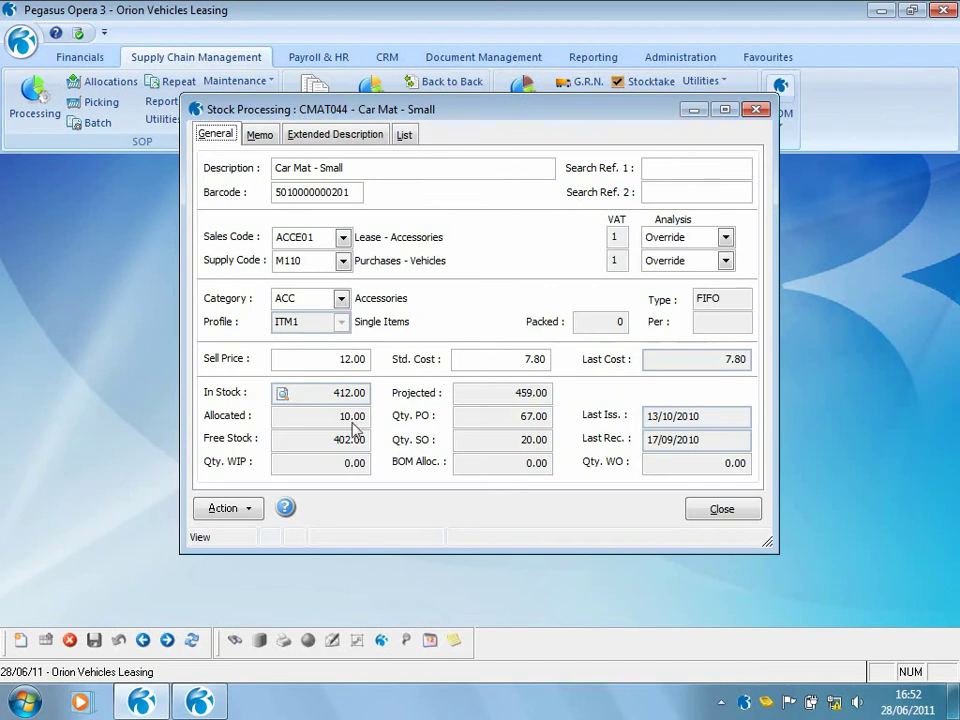
pyautogui.click(283, 396)
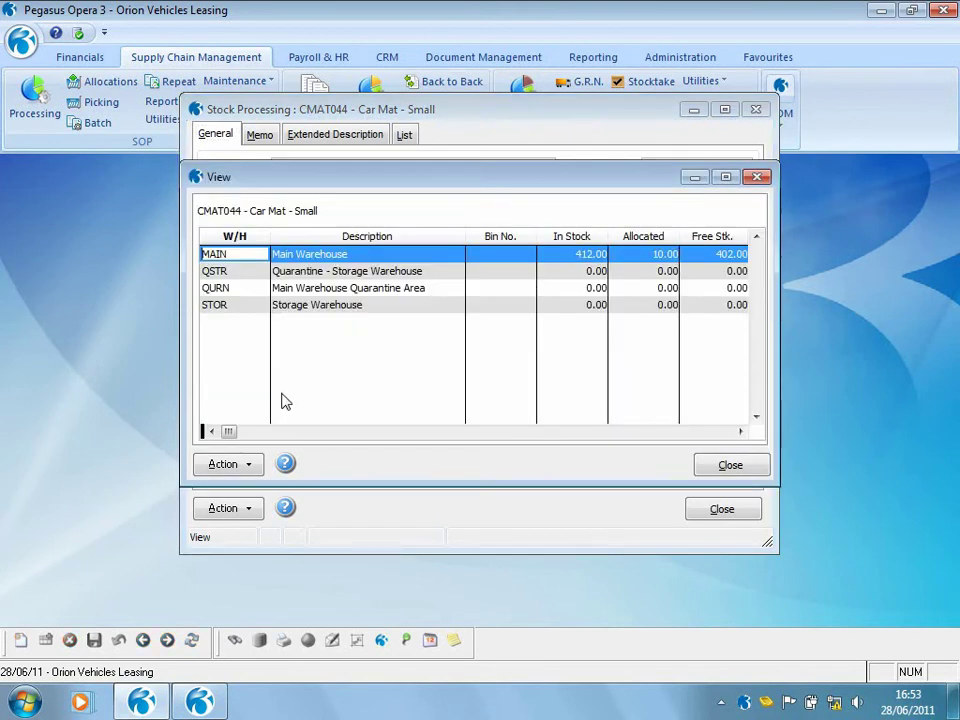
pyautogui.doubleClick(325, 258)
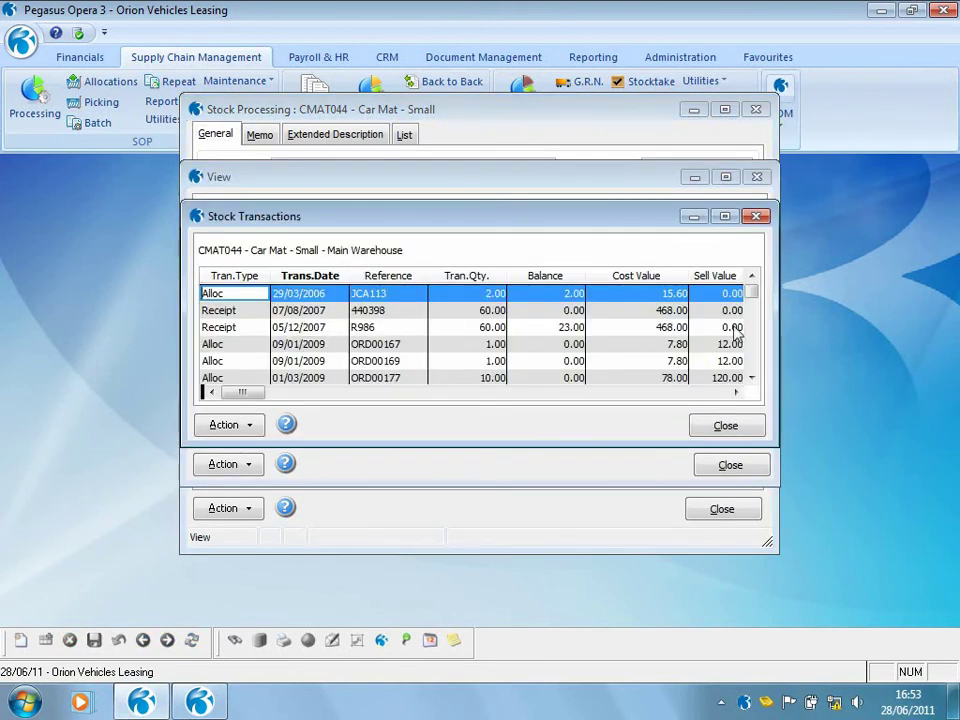
pyautogui.click(758, 370)
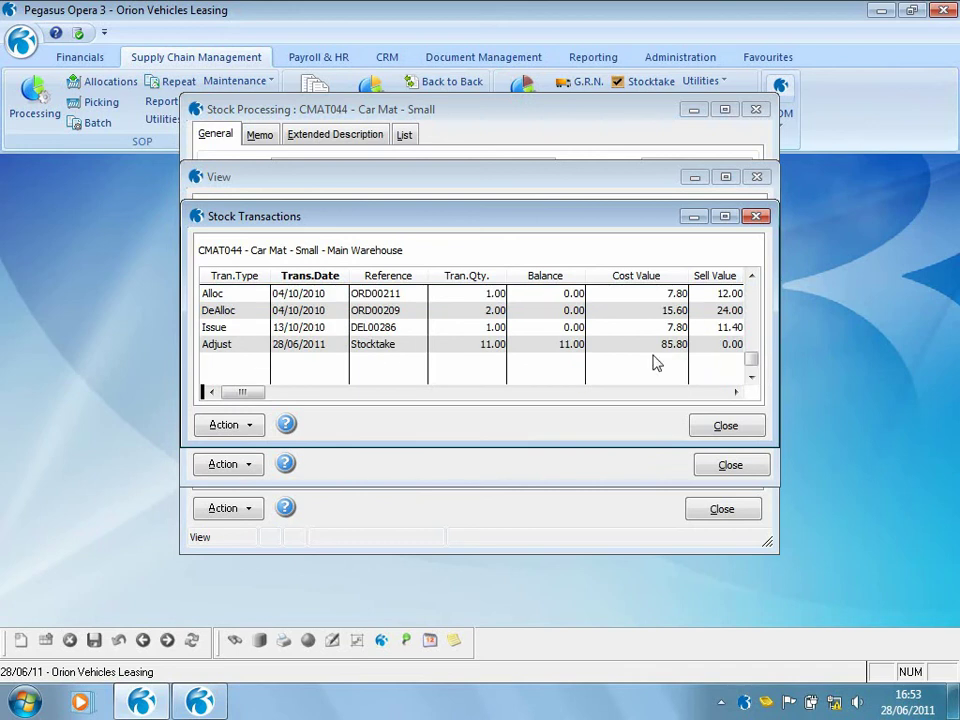
pyautogui.click(402, 350)
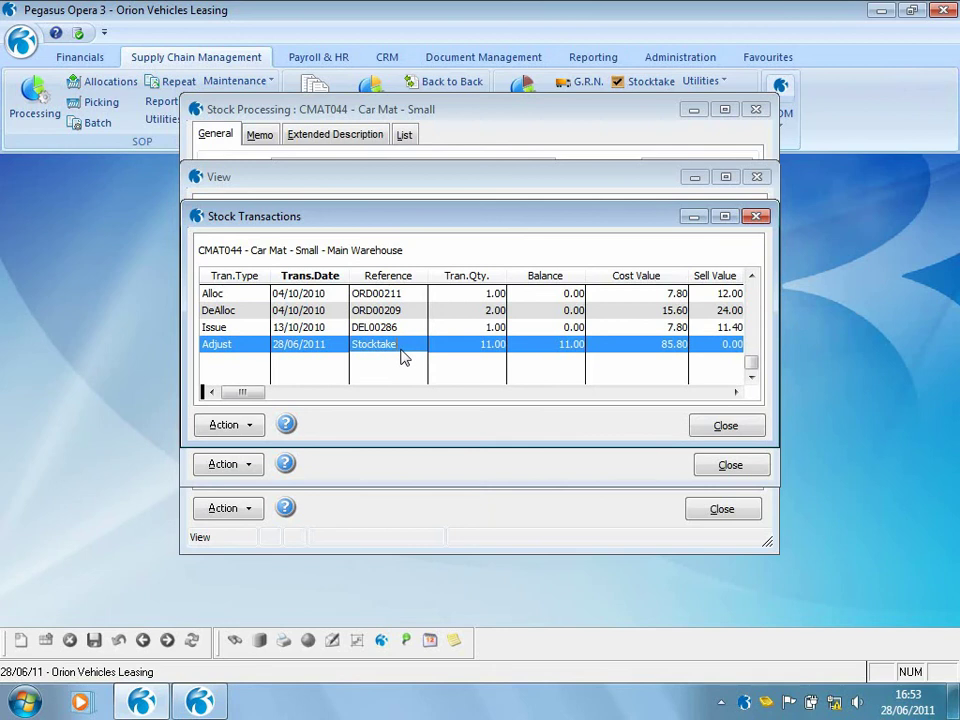
# - Close the CMAT044 stock transactions, stock view and stock record, and return to the Stocktake list
pyautogui.click(704, 424)
pyautogui.click(709, 465)
pyautogui.click(705, 510)
pyautogui.click(207, 700)
pyautogui.click(336, 502)
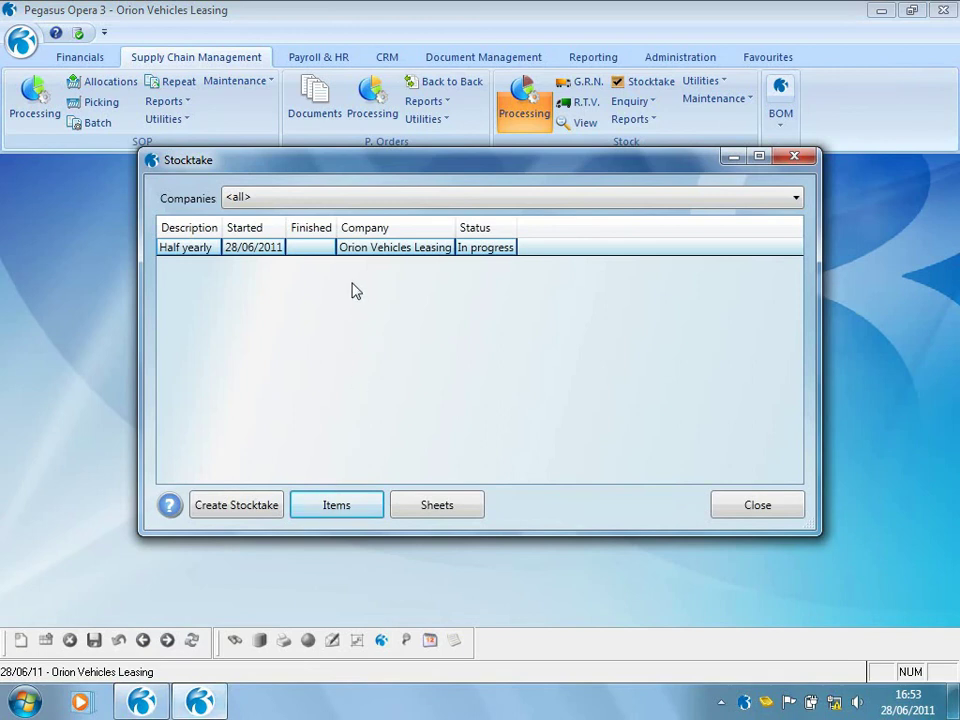
# - Close the Half yearly stocktake for Orion Vehicles Leasing
pyautogui.rightClick(367, 249)
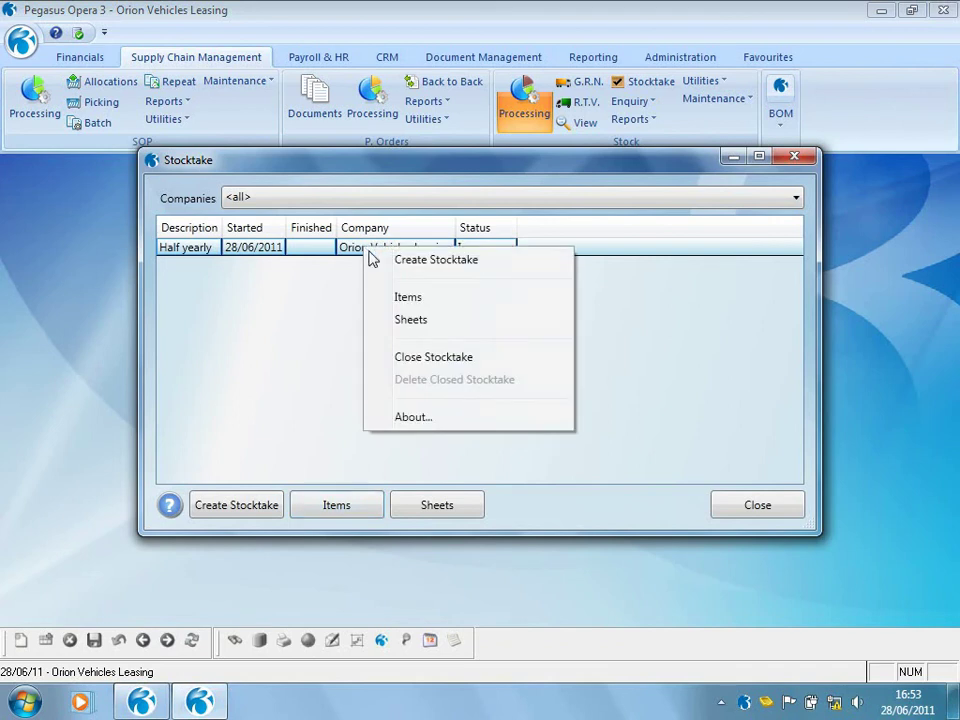
pyautogui.click(405, 357)
pyautogui.click(510, 420)
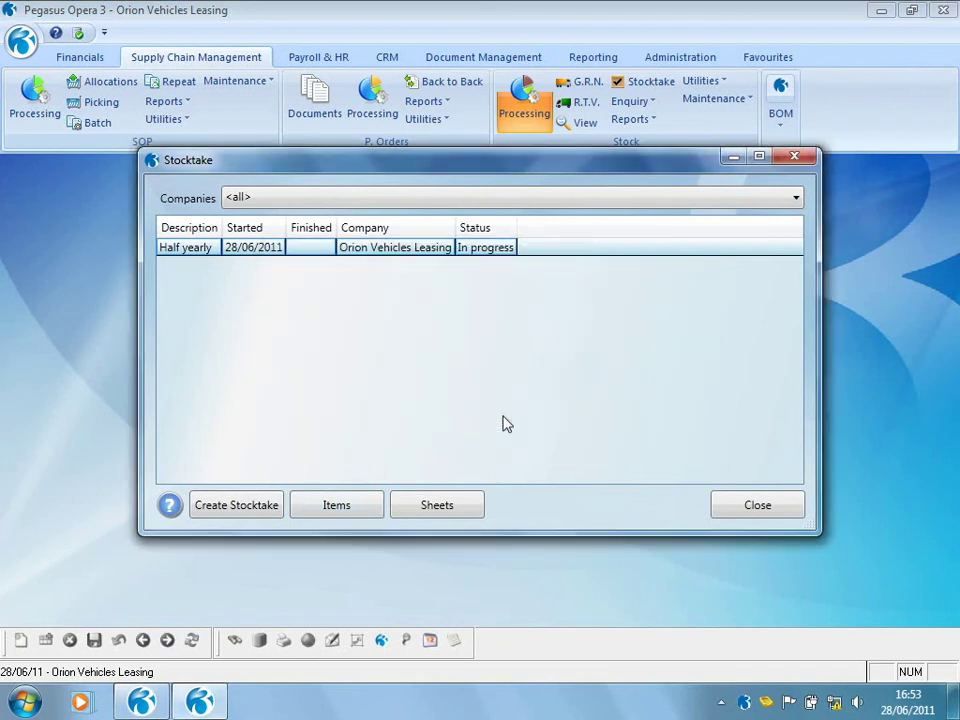
# - Delete the closed Half yearly stocktake and exit the Stocktake window
pyautogui.rightClick(367, 252)
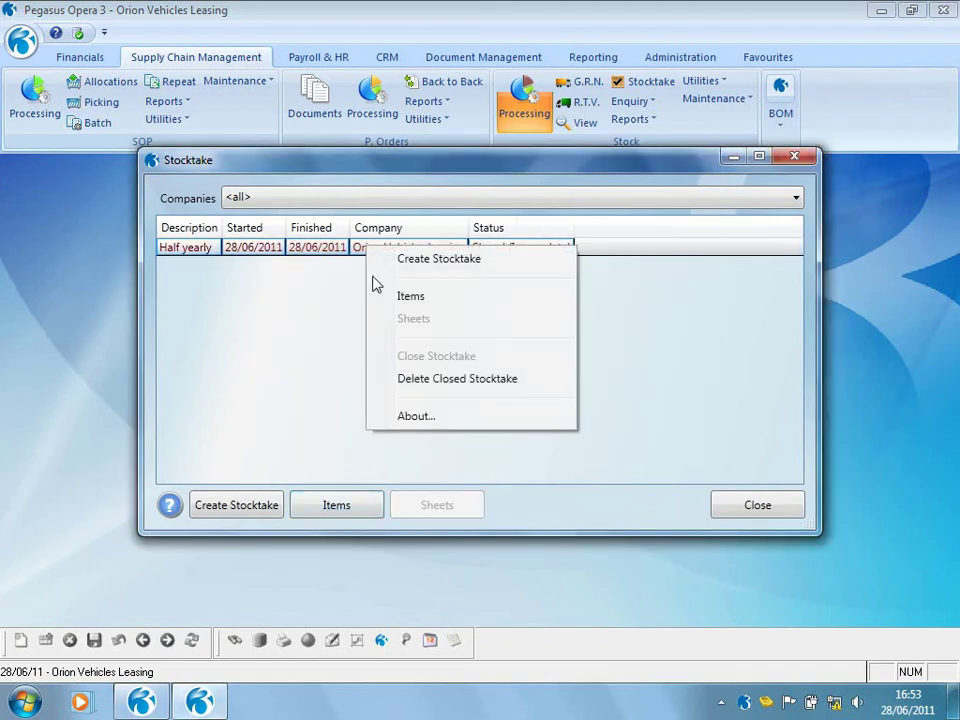
pyautogui.click(394, 378)
pyautogui.click(497, 424)
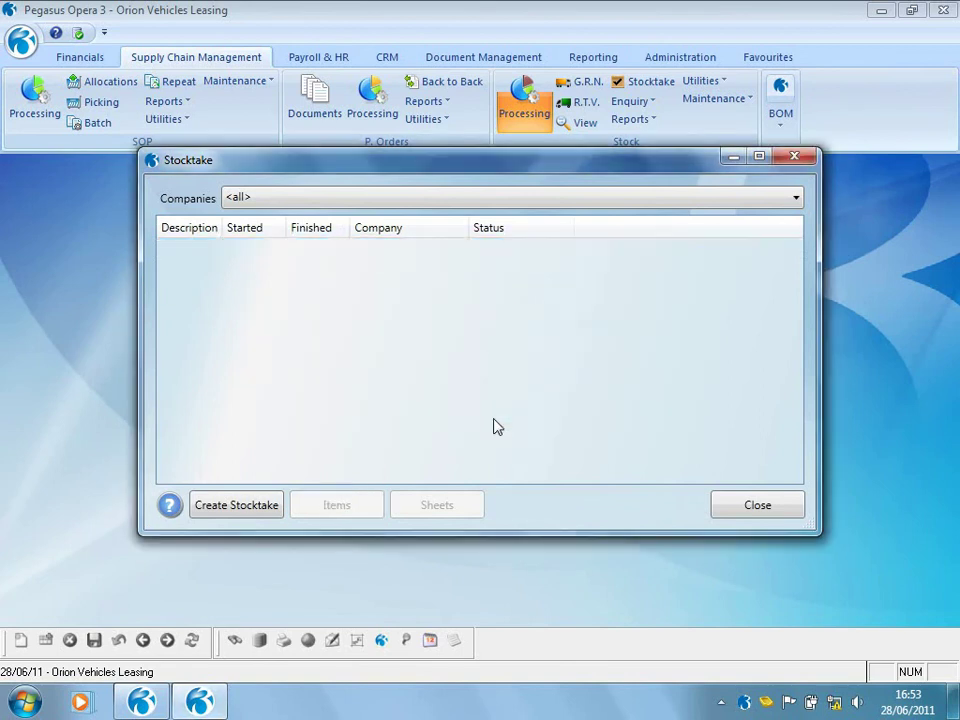
pyautogui.click(754, 505)
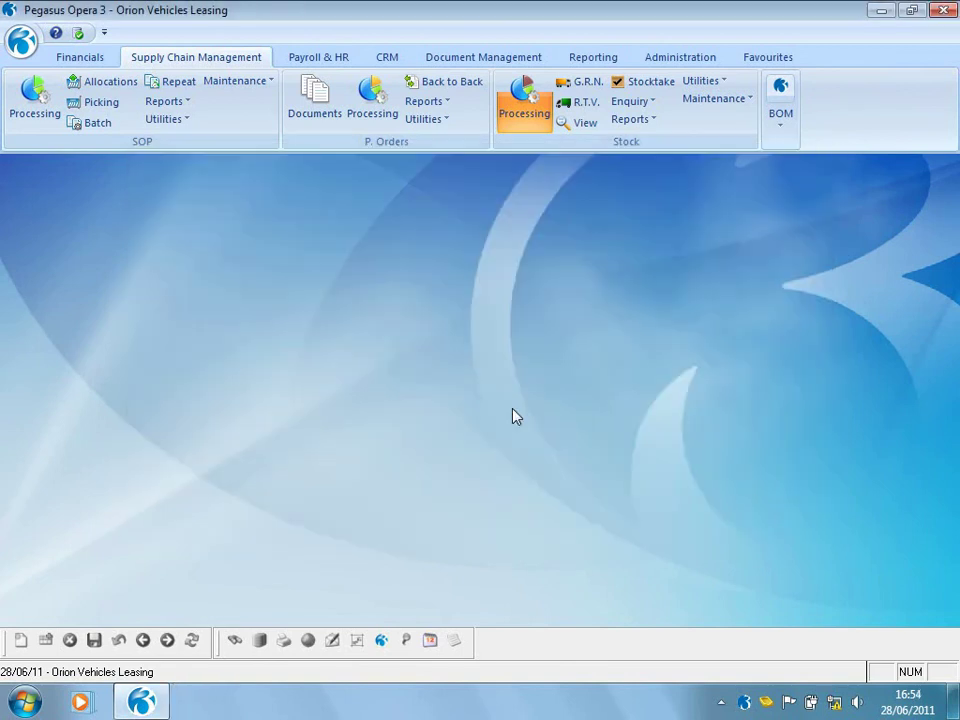